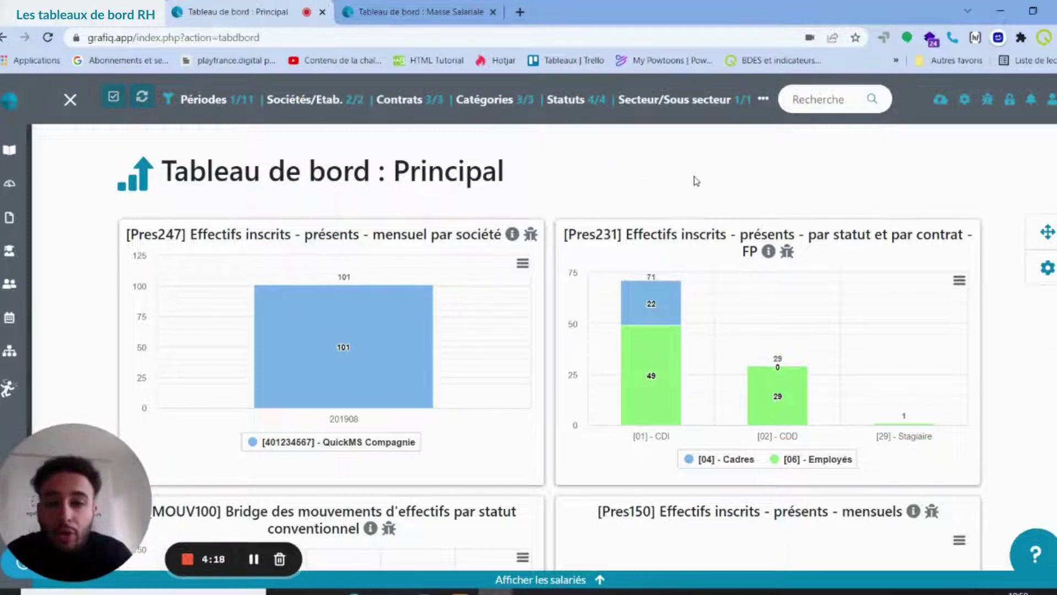
Open the list of dashboards from the Bibliothèques library
scroll(697, 181, down, 1)
mouse_move(33, 151)
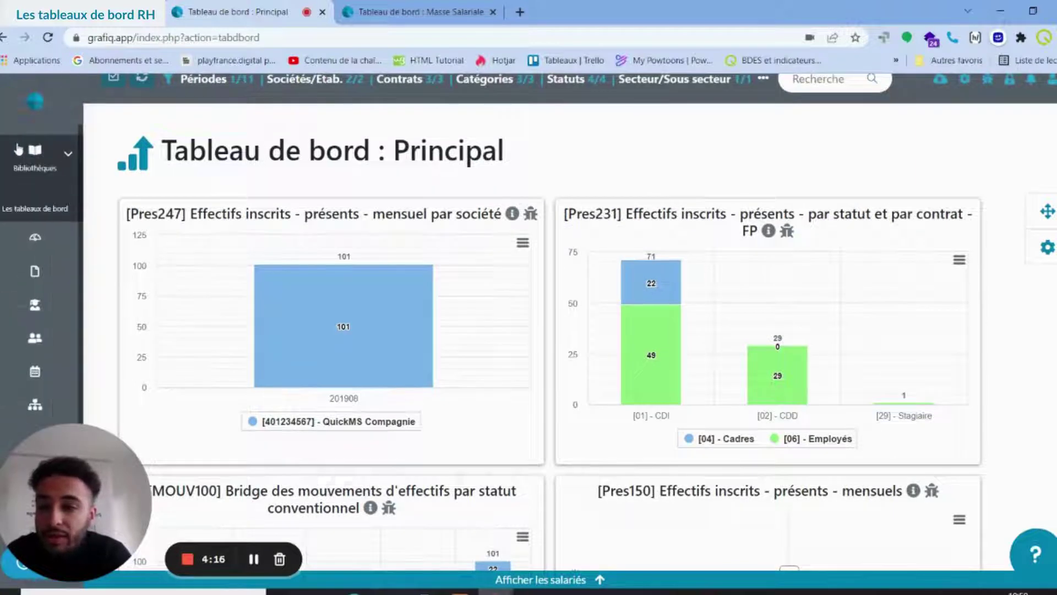
click(50, 200)
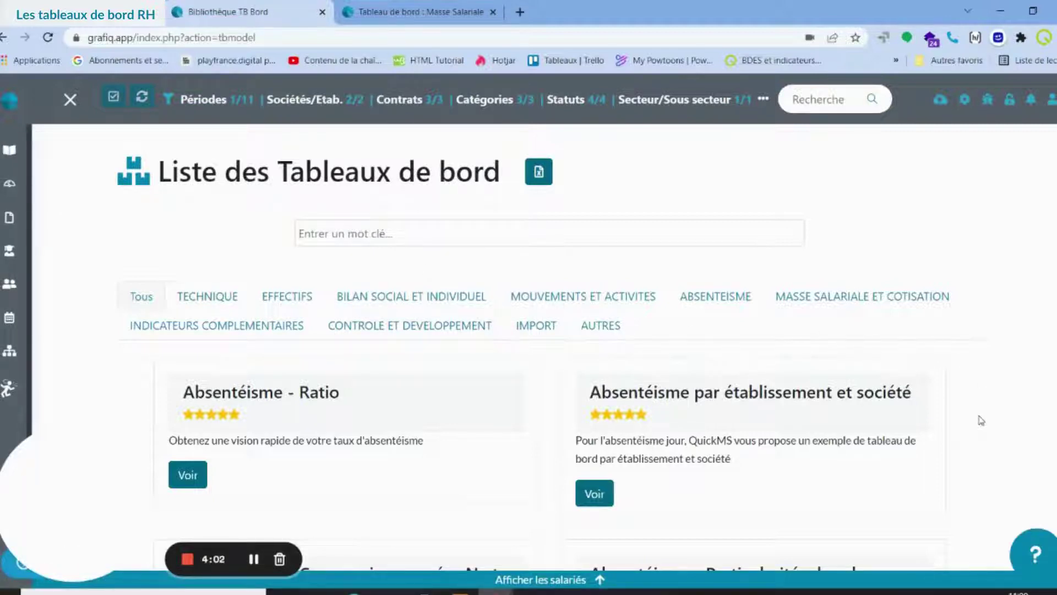
Look through the dashboard templates in the library, from Absentéisme - Ratio down to the Personnes Physiques dashboards, and return to the start
scroll(981, 420, down, 3)
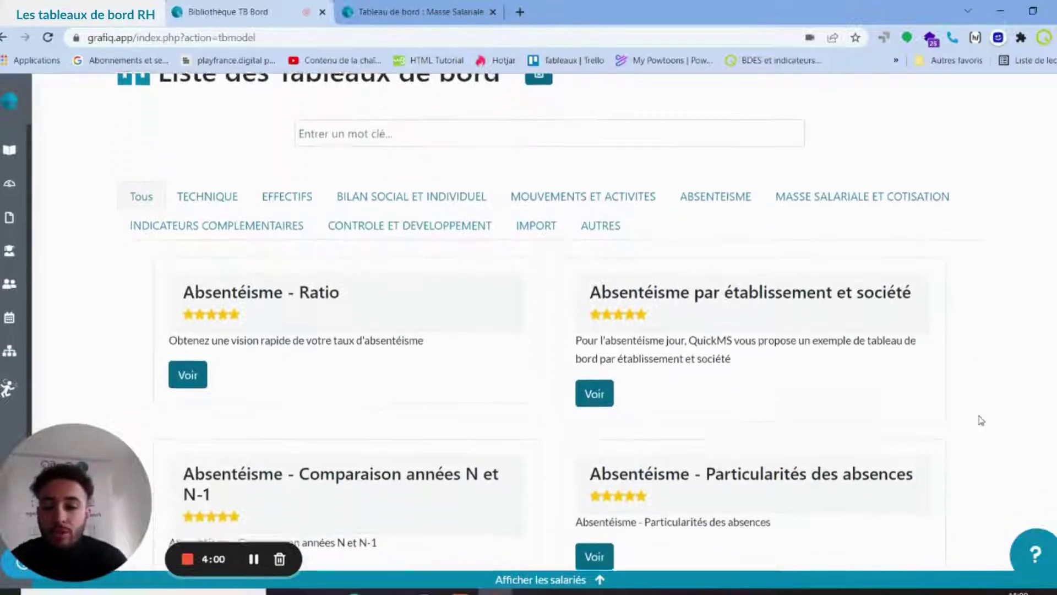
scroll(981, 421, down, 2)
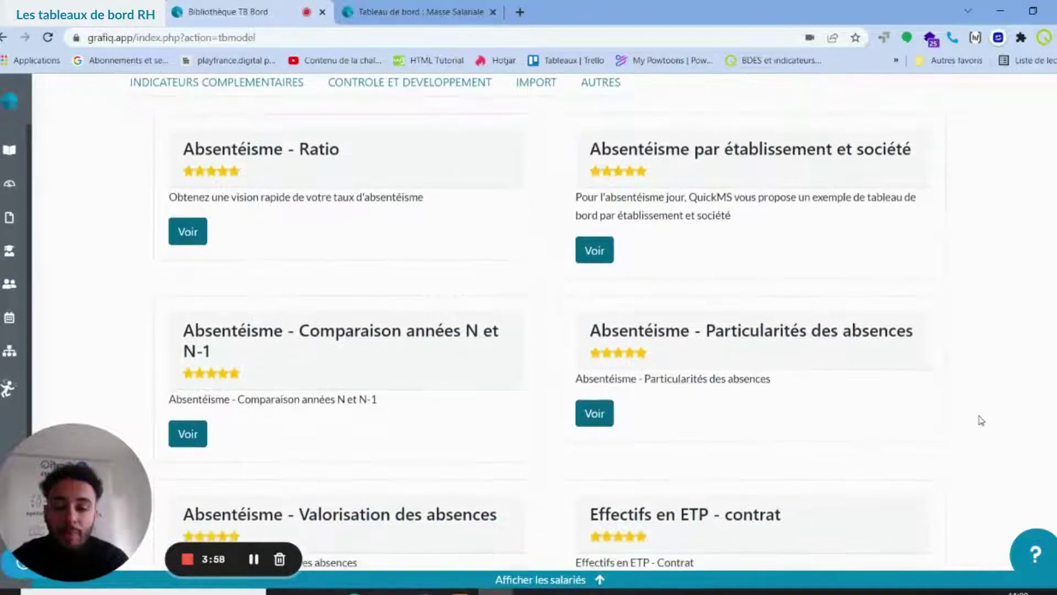
scroll(980, 420, down, 1)
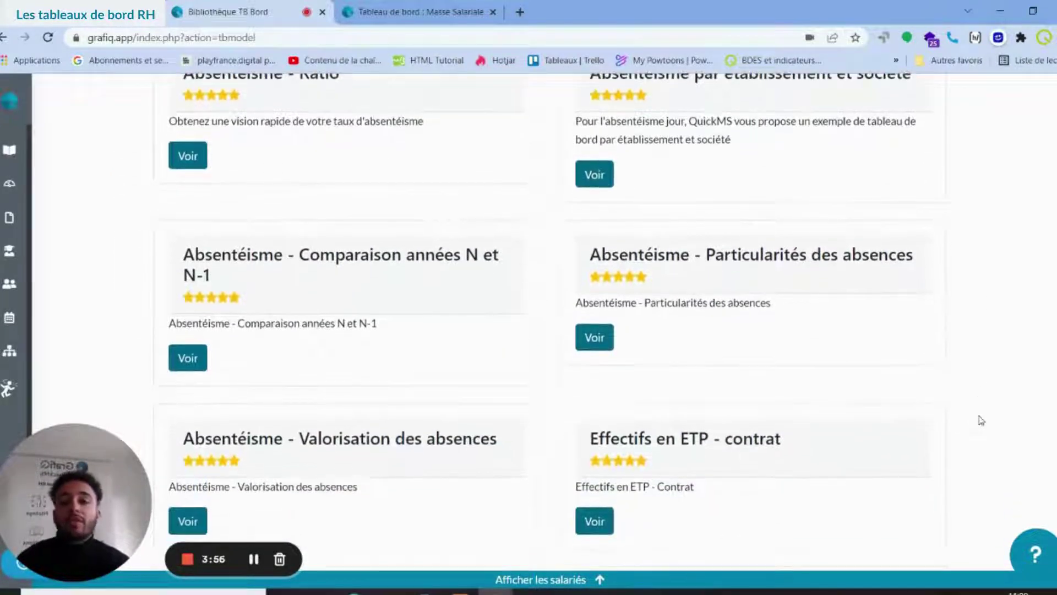
scroll(981, 421, down, 1)
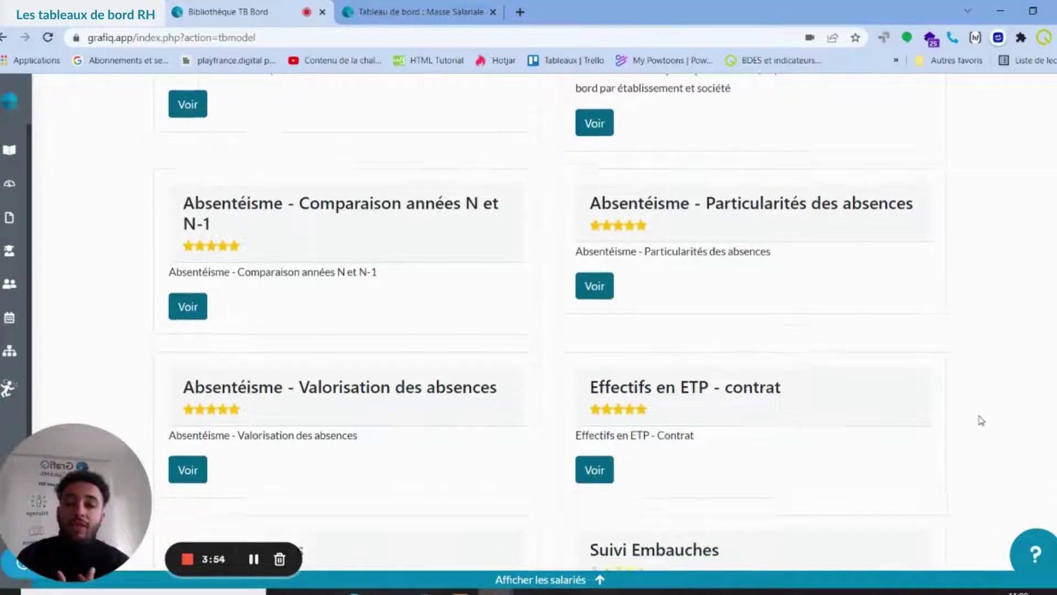
scroll(981, 420, down, 1)
scroll(981, 420, down, 1)
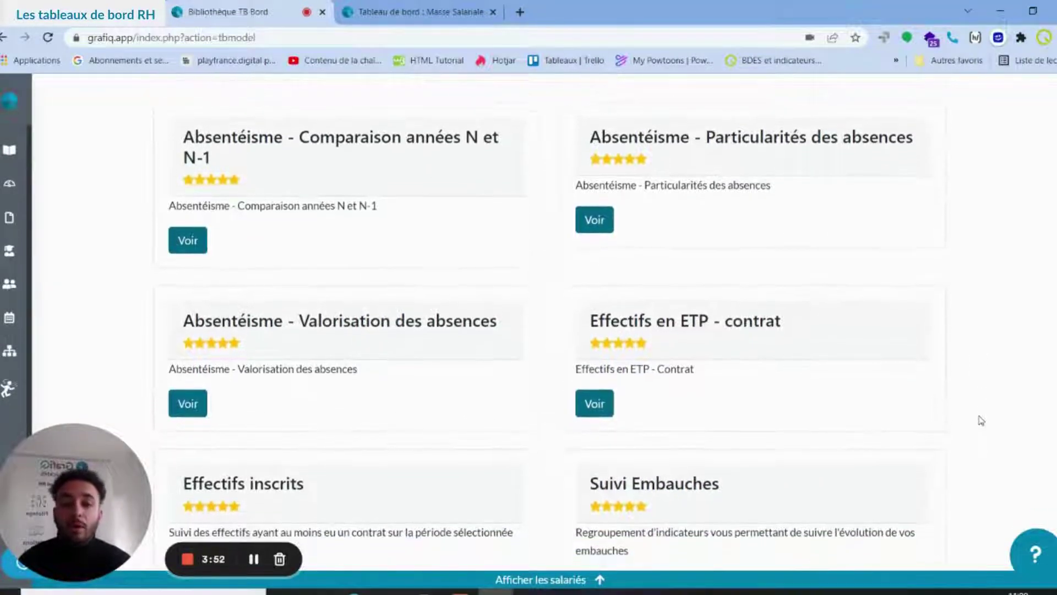
scroll(980, 421, down, 3)
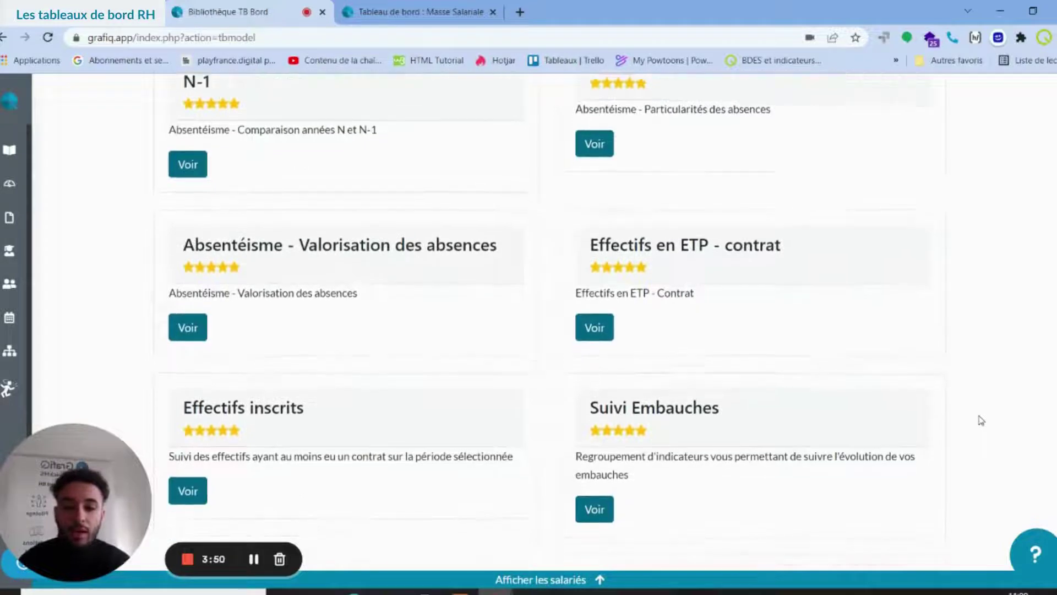
scroll(981, 421, down, 2)
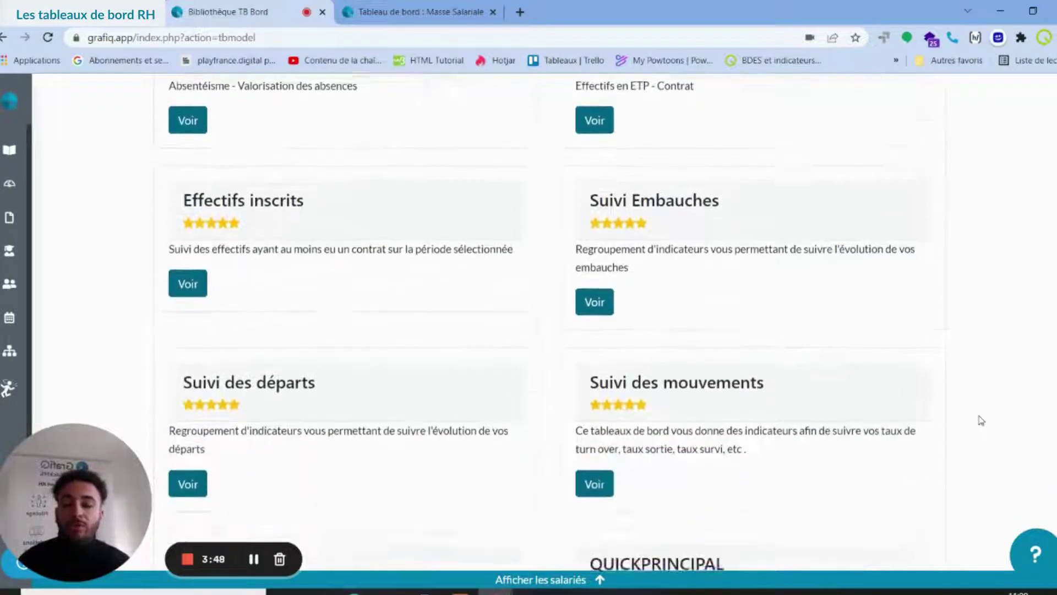
scroll(980, 421, down, 2)
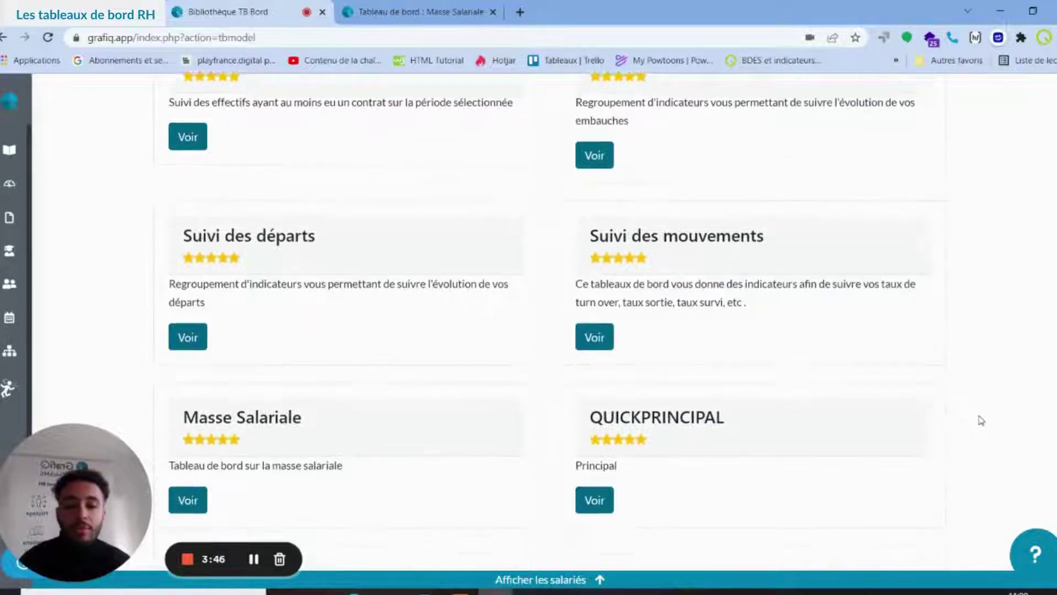
scroll(981, 420, down, 1)
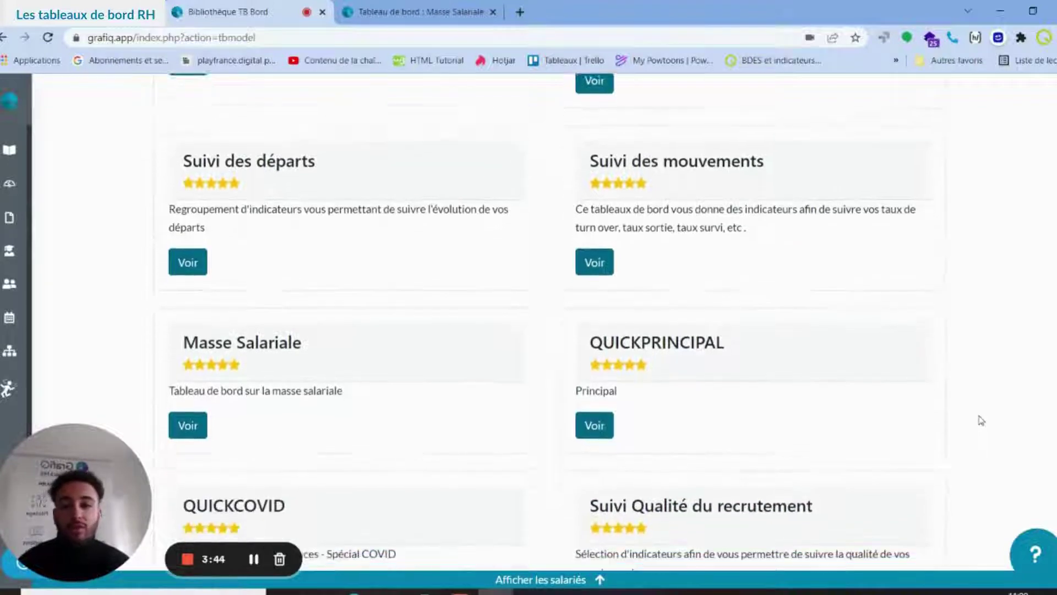
scroll(981, 420, down, 5)
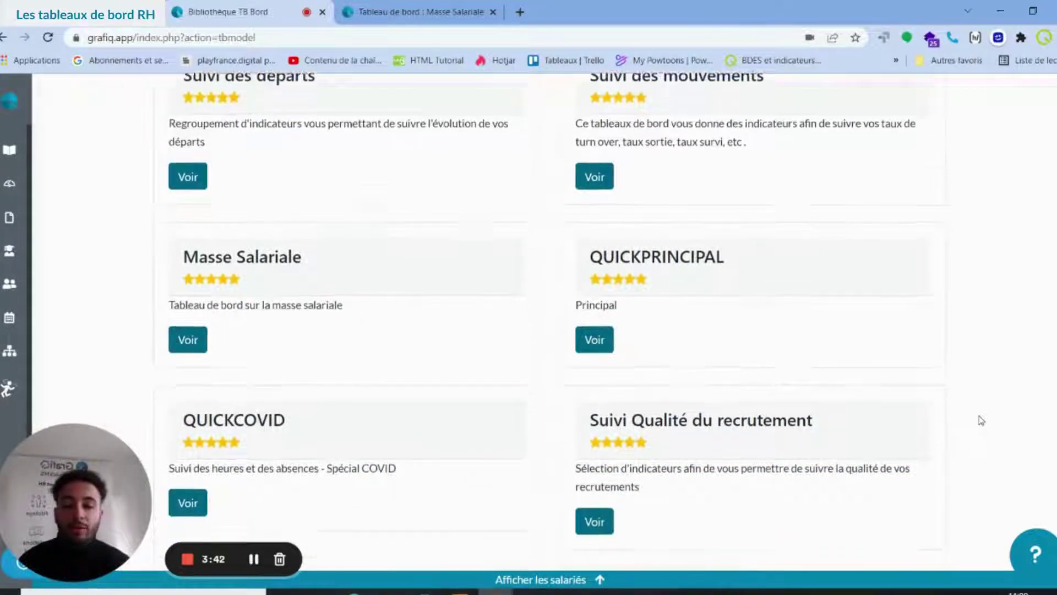
scroll(981, 420, down, 2)
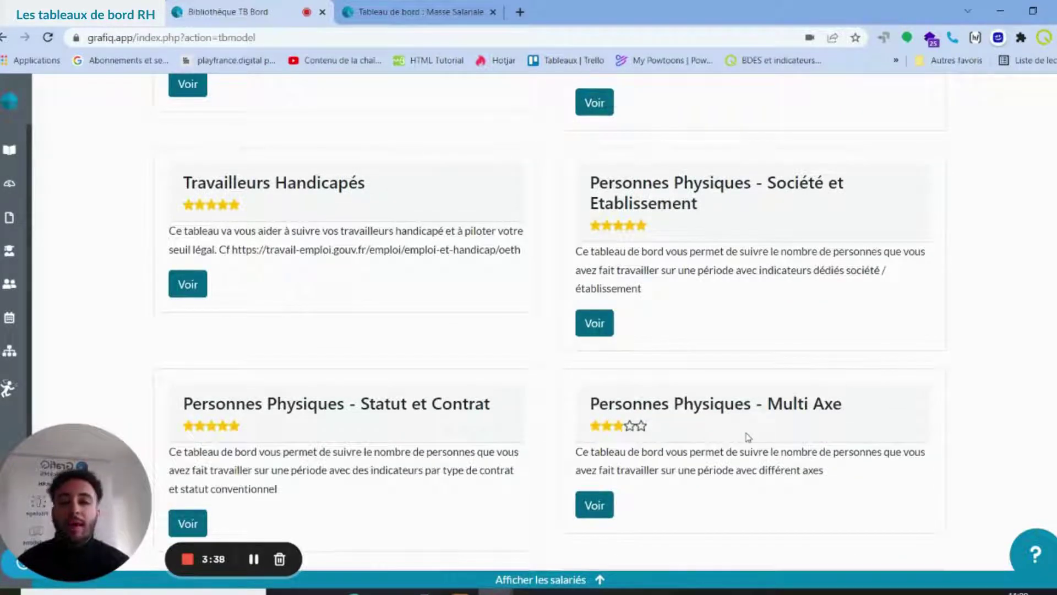
scroll(956, 391, up, 4)
scroll(959, 392, up, 8)
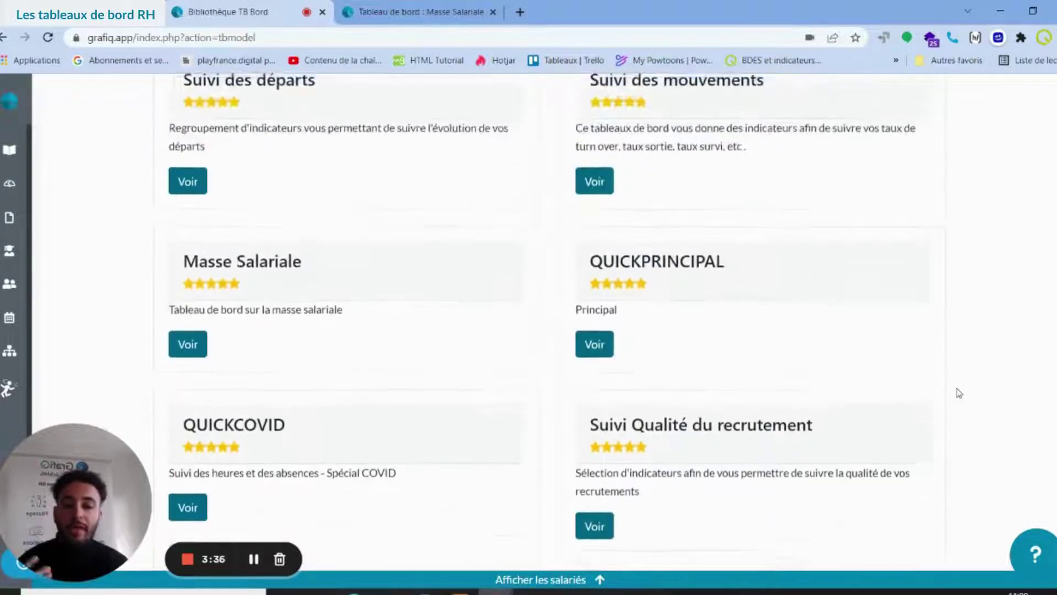
scroll(960, 392, up, 7)
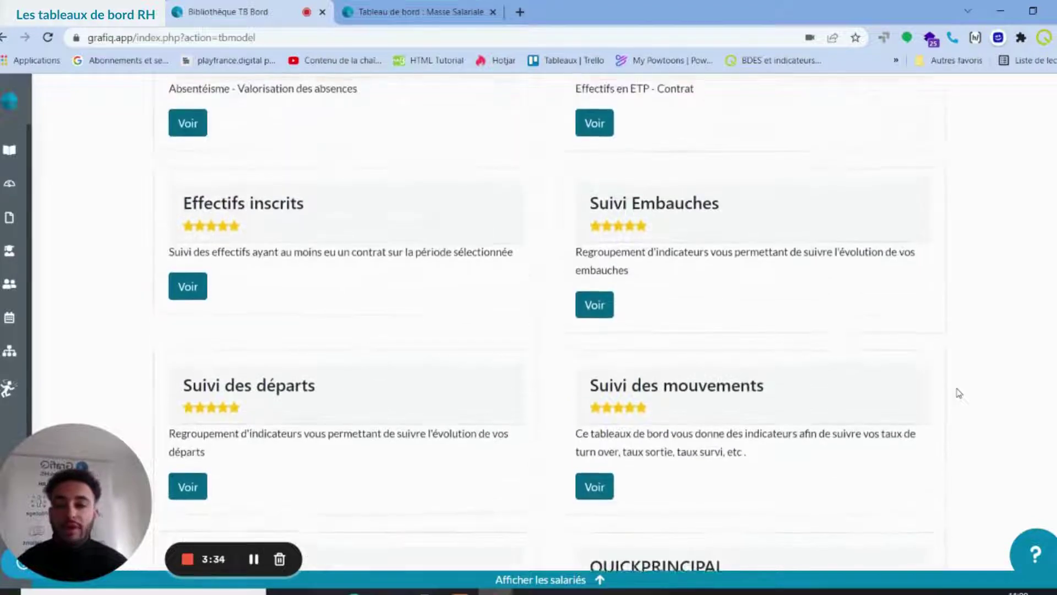
scroll(958, 392, up, 5)
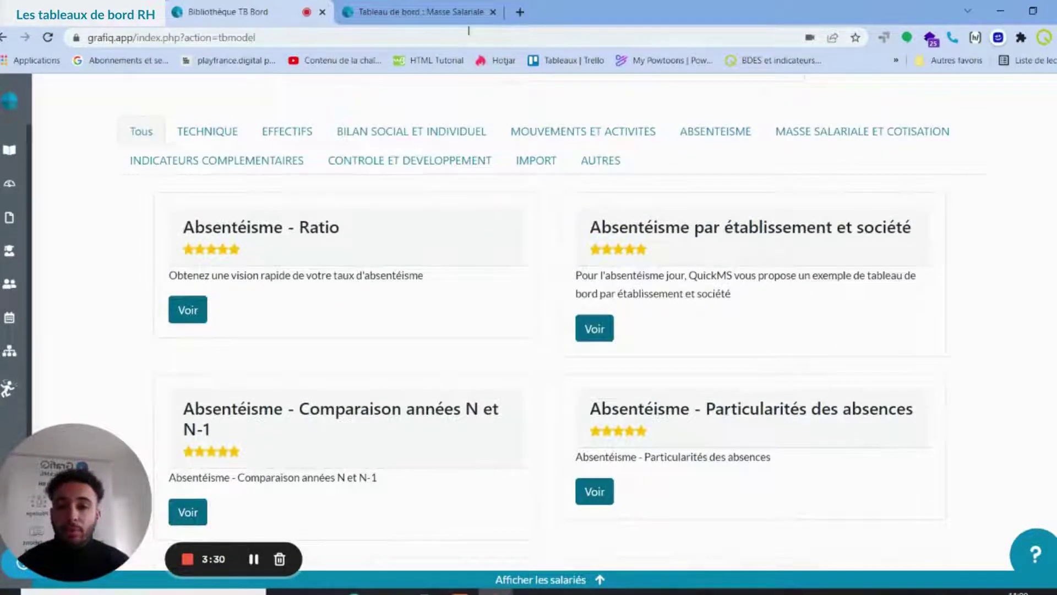
Switch to the already open Masse Salariale dashboard and review its indicators
click(444, 19)
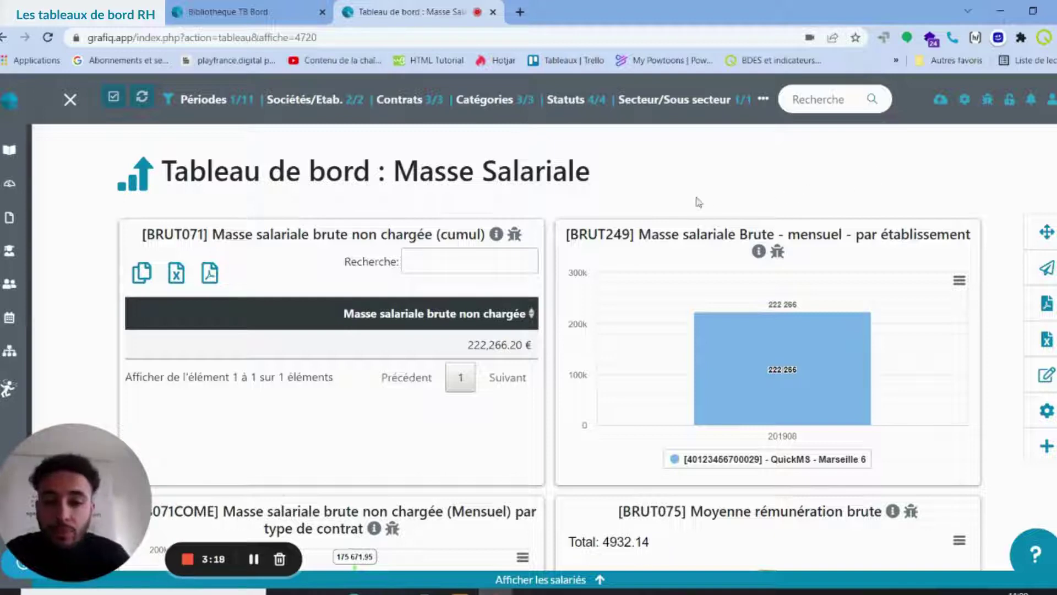
scroll(1002, 240, down, 4)
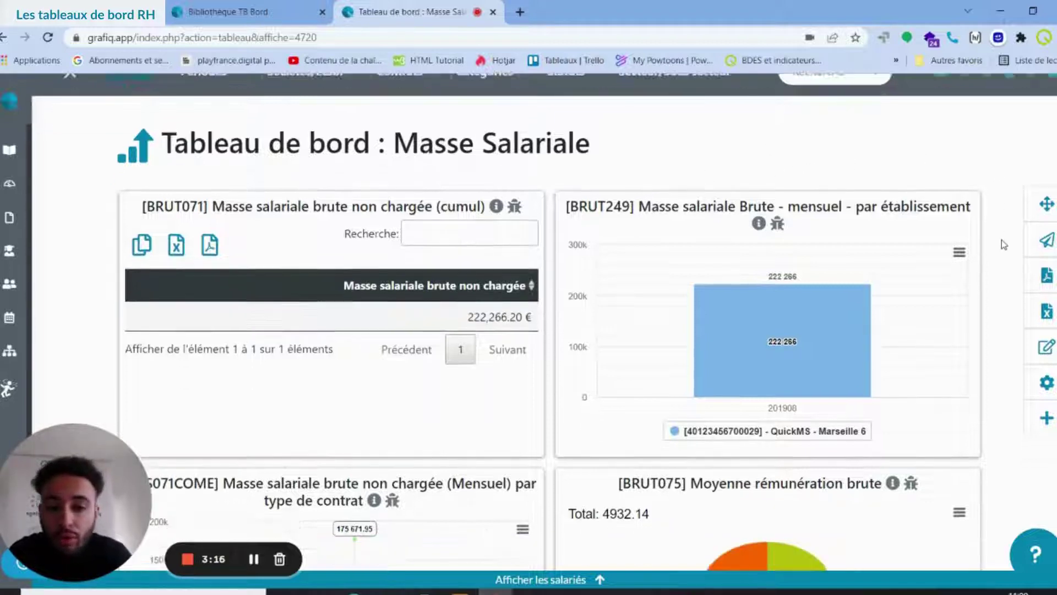
scroll(1002, 240, down, 1)
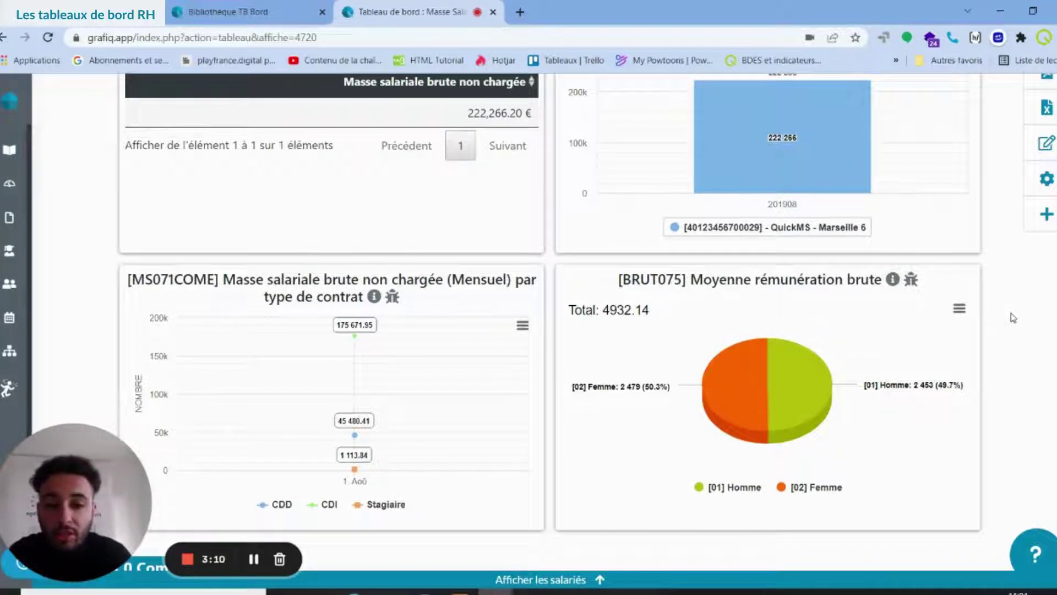
scroll(1012, 317, up, 1)
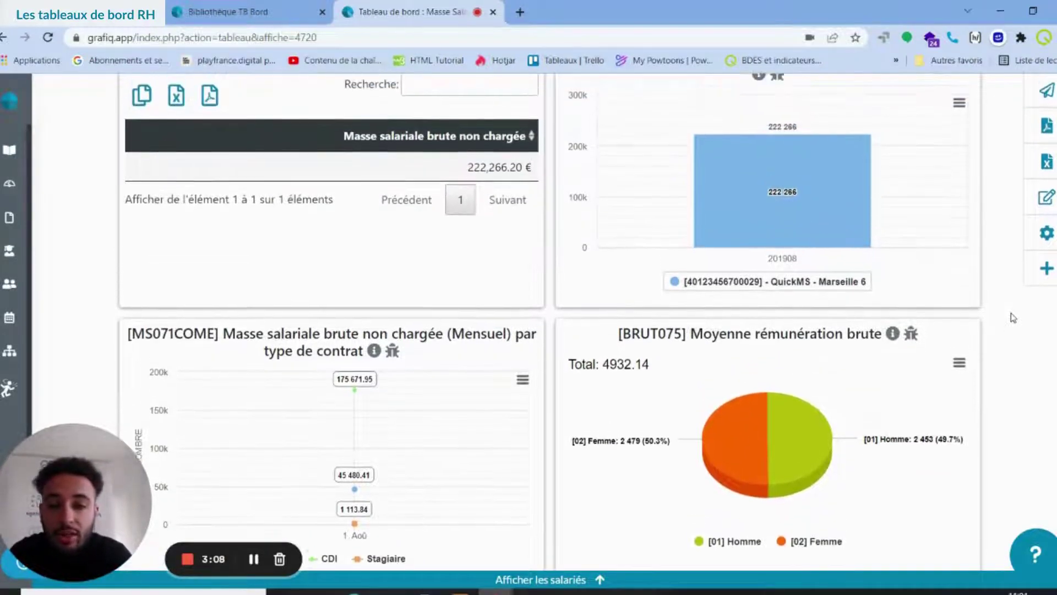
scroll(1012, 317, up, 1)
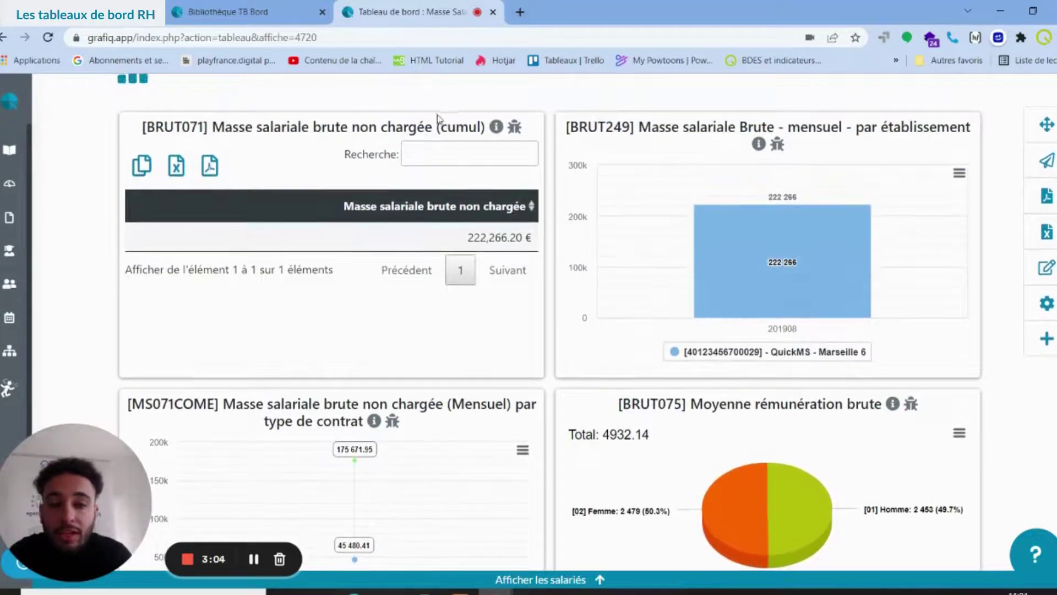
Read the definitions of indicators BRUT071, BRUT249 and BRUT075, closing each one after viewing
click(496, 137)
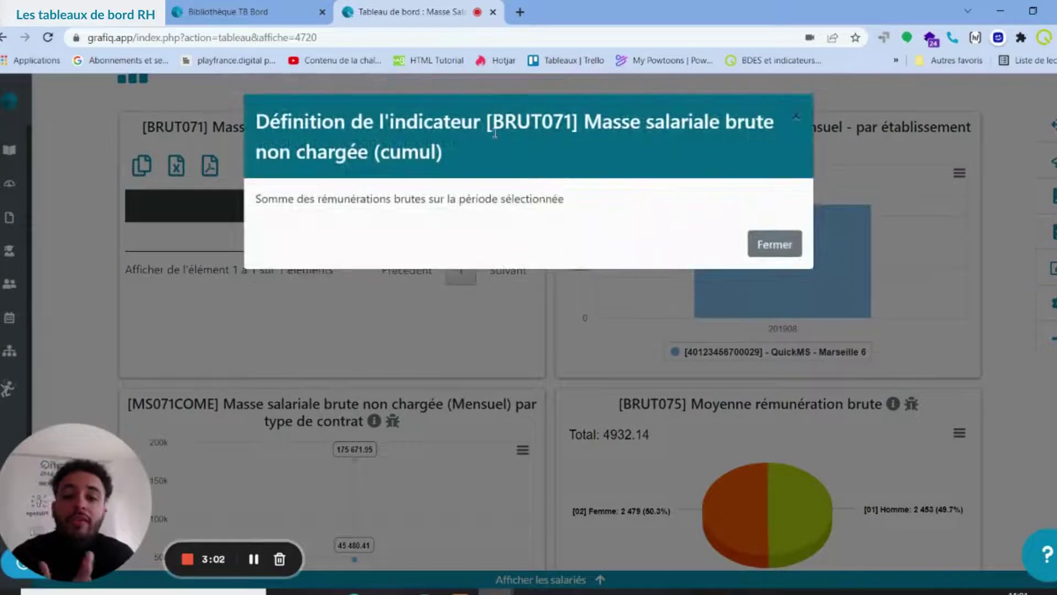
click(798, 118)
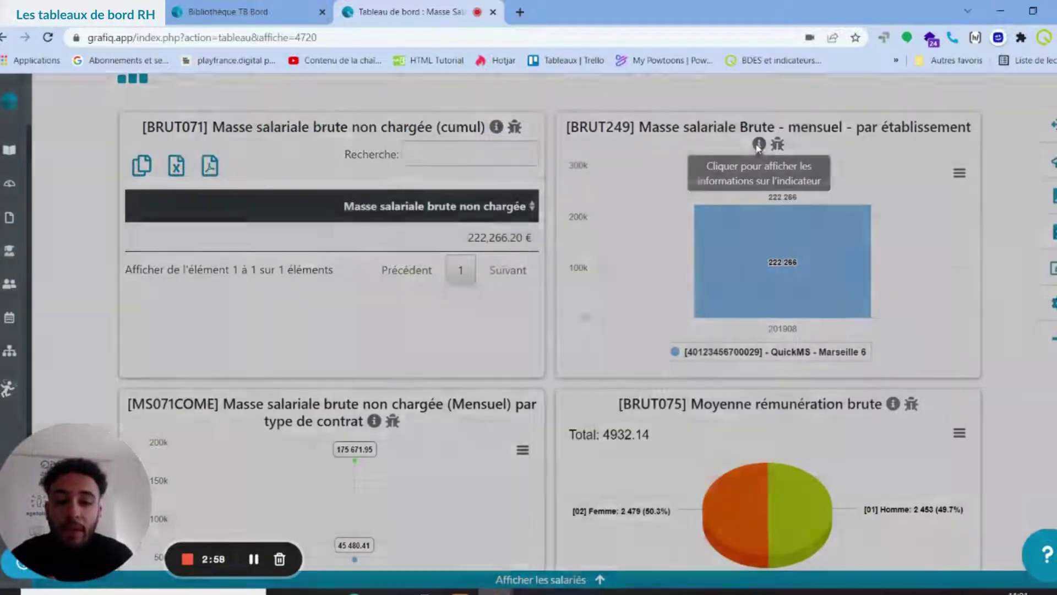
click(758, 144)
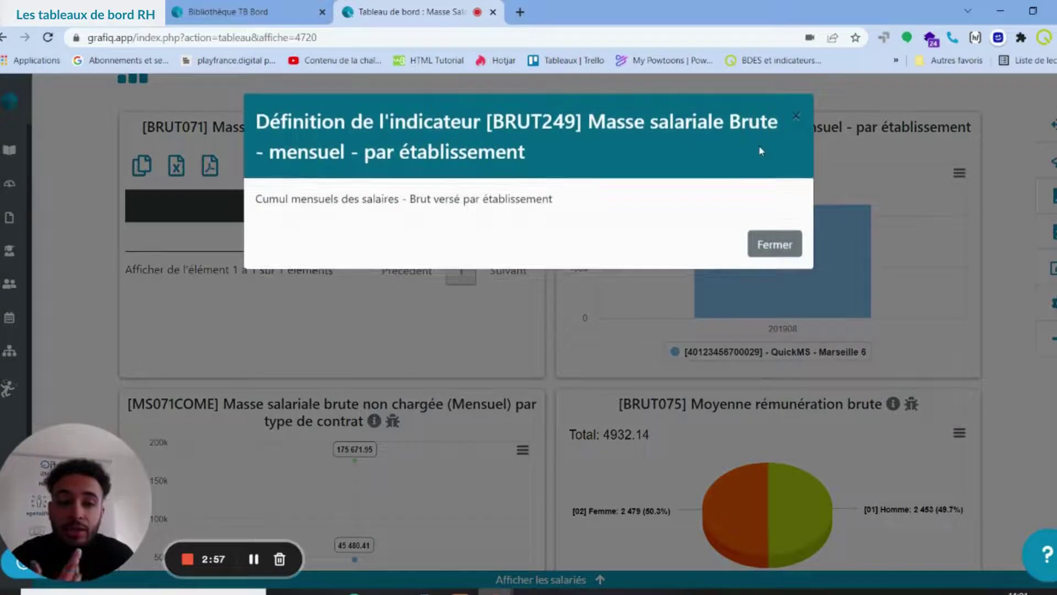
click(794, 119)
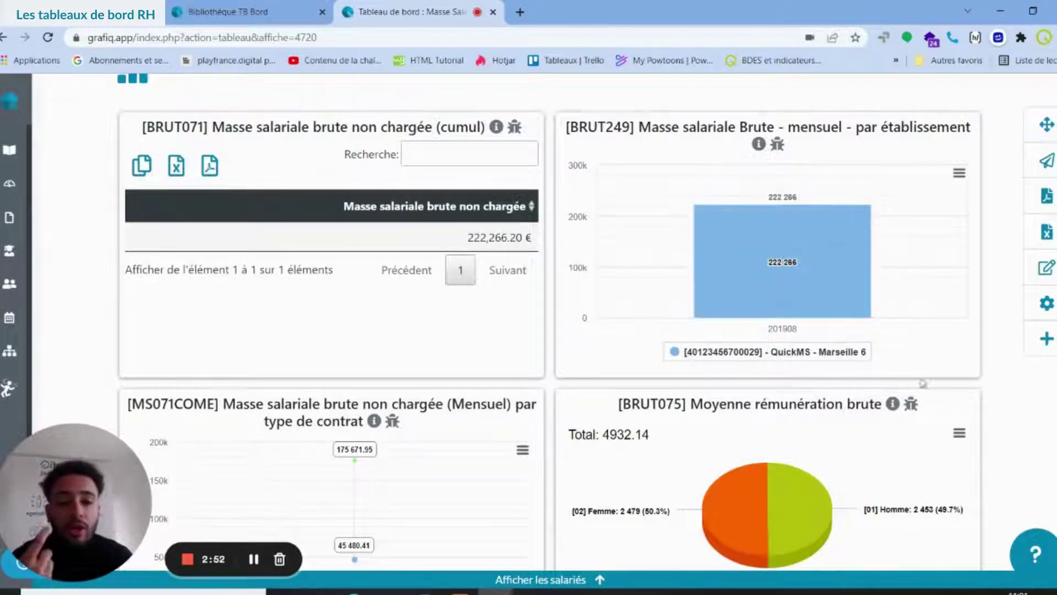
click(894, 404)
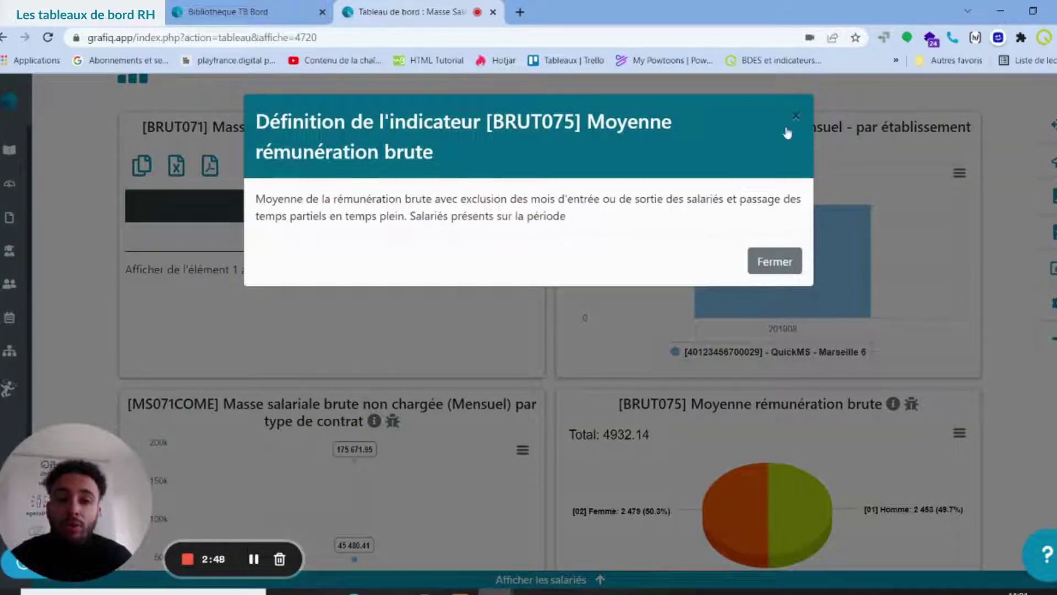
click(796, 116)
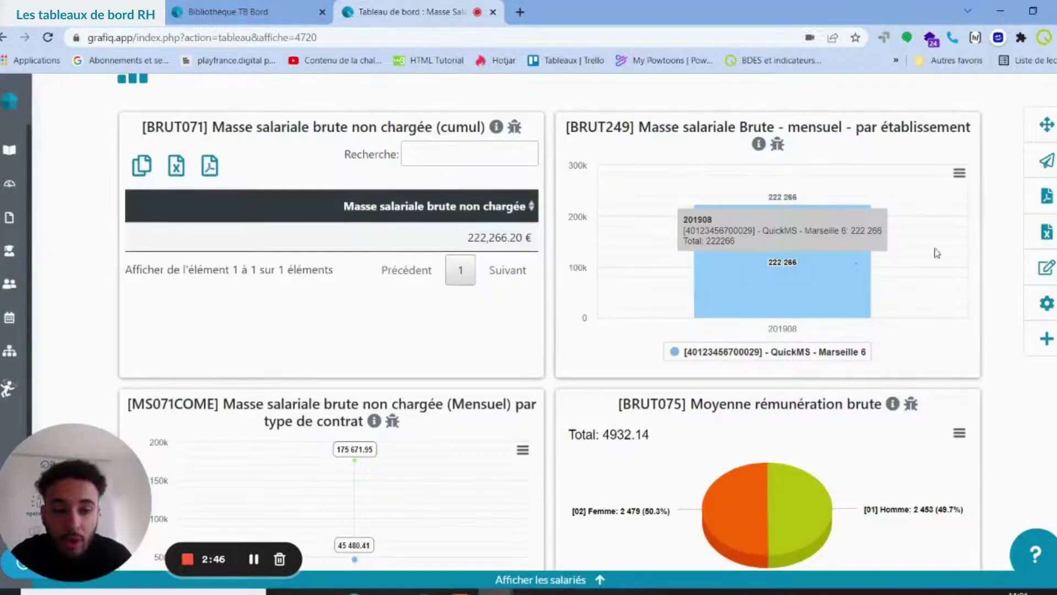
Hide and show again the Homme and Femme slices of the BRUT075 Moyenne rémunération brute pie chart
scroll(857, 384, down, 2)
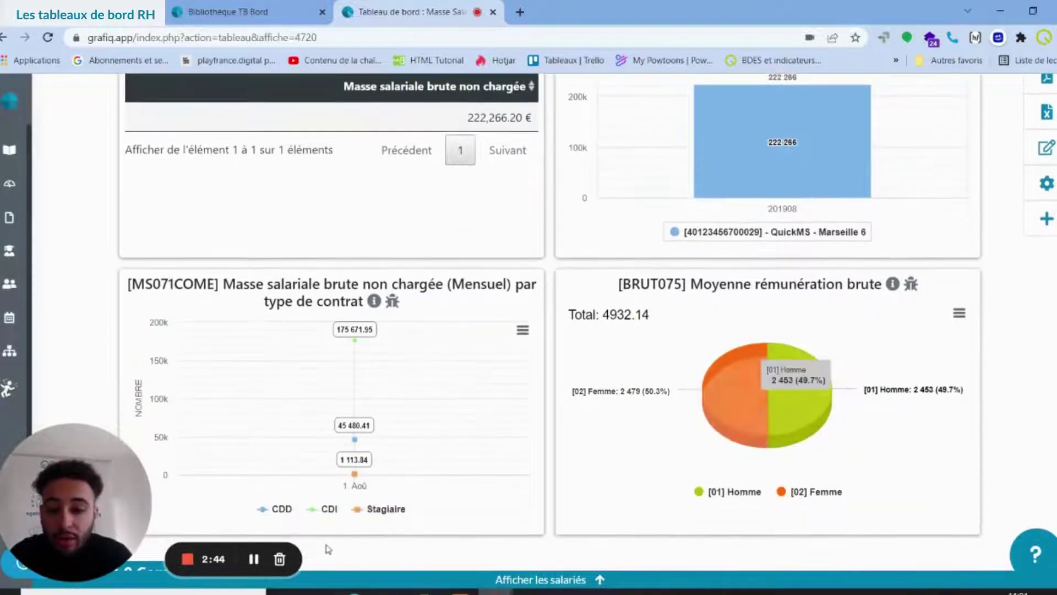
click(737, 495)
click(721, 490)
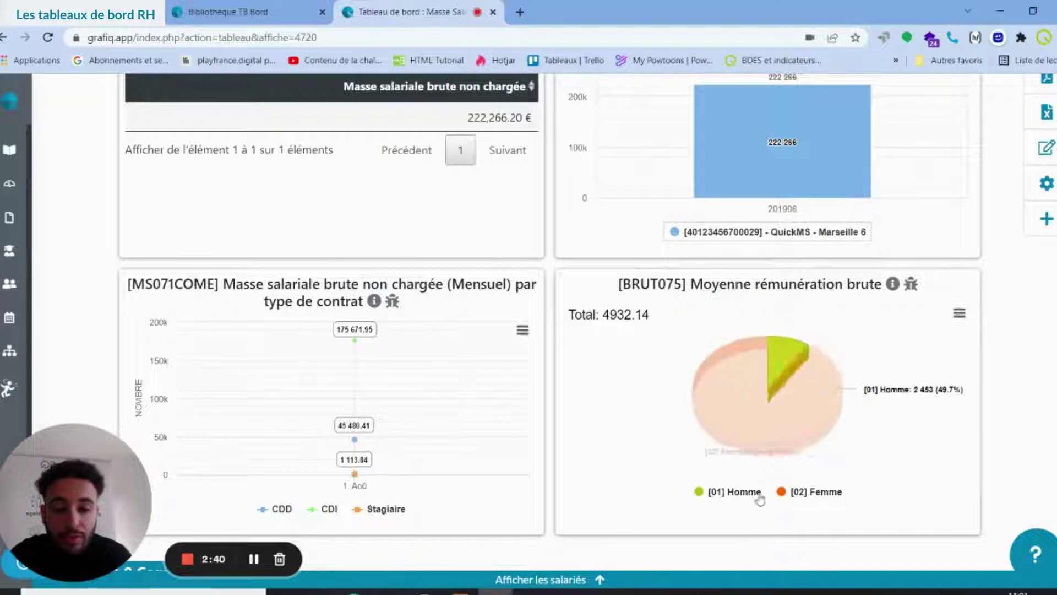
click(801, 494)
click(808, 496)
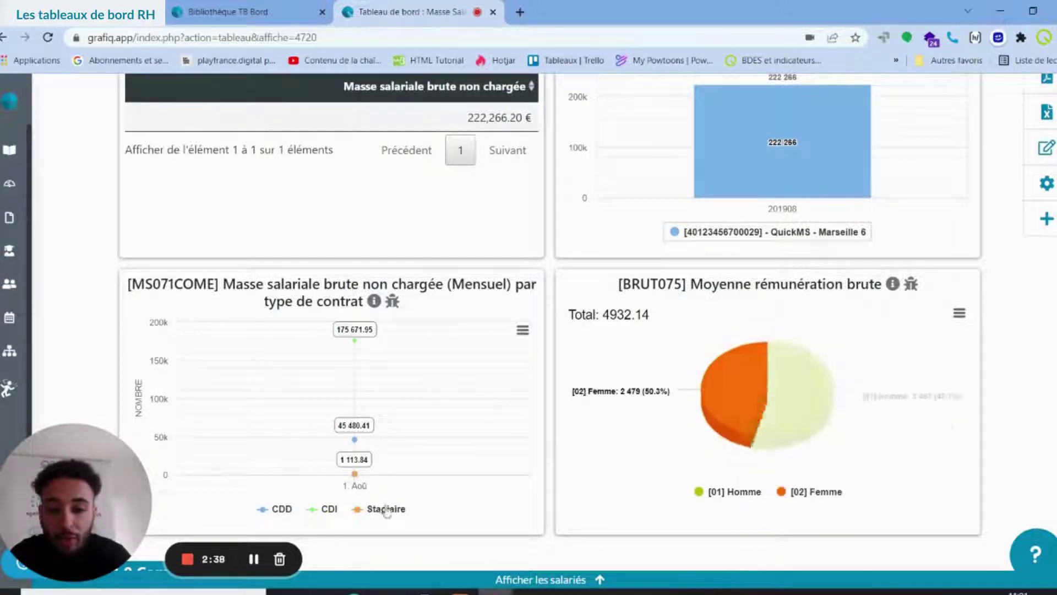
View the chart options of the BRUT249 Masse salariale Brute - mensuel - par établissement indicator
scroll(542, 458, up, 3)
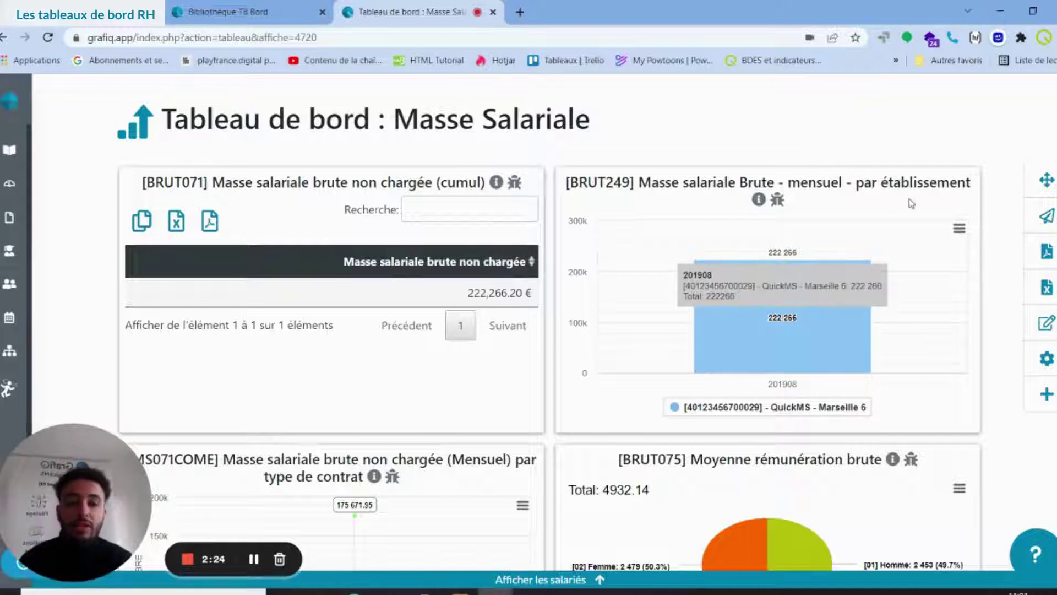
click(960, 228)
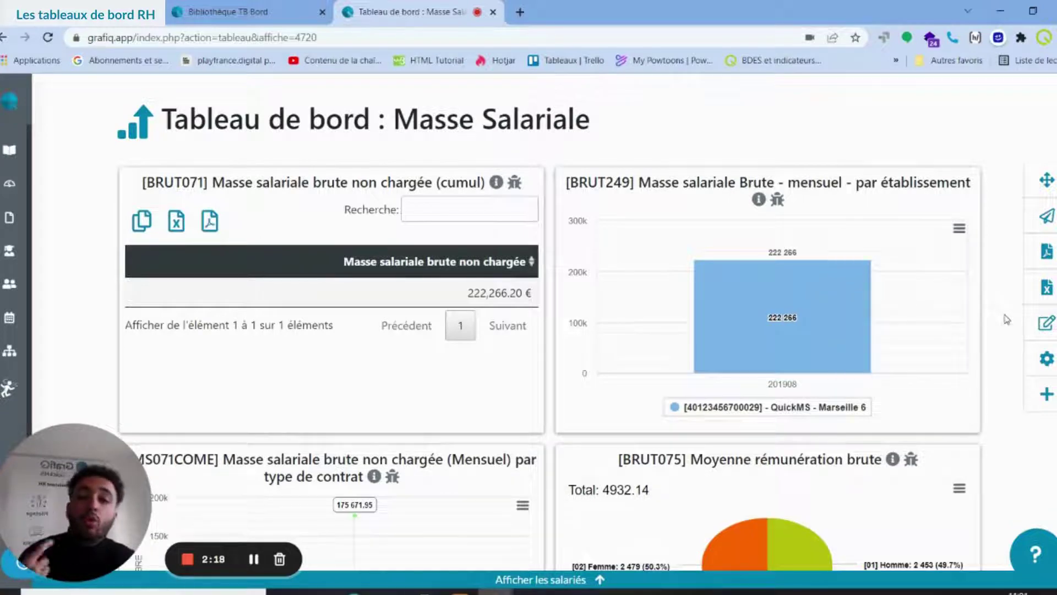
Explore the dashboard filters, including the 2019 and 2018 periods, establishments, statuses and the additional filter criteria
scroll(1007, 319, up, 1)
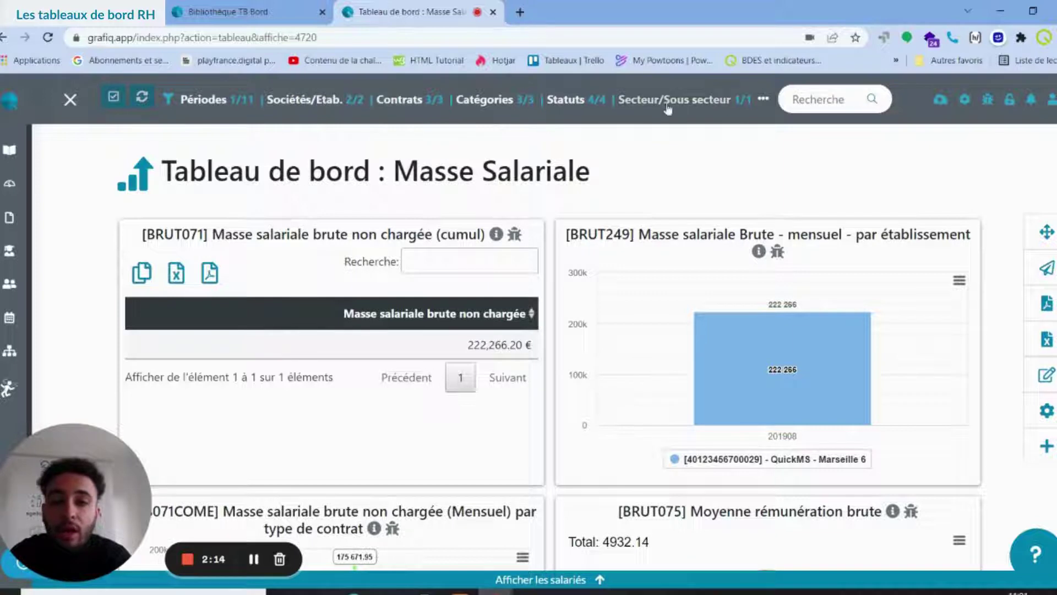
click(240, 105)
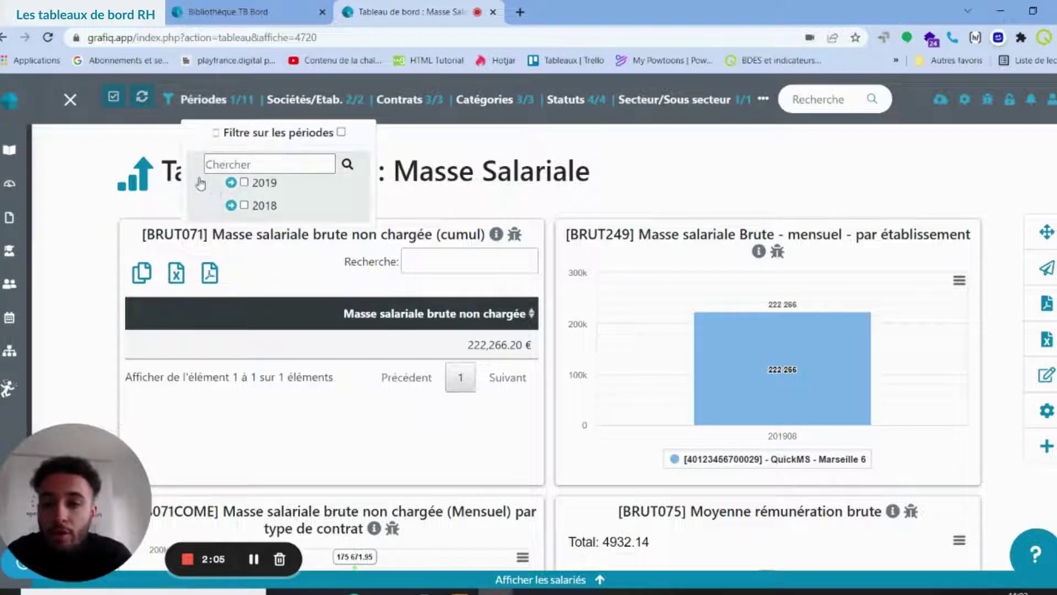
click(232, 183)
click(231, 183)
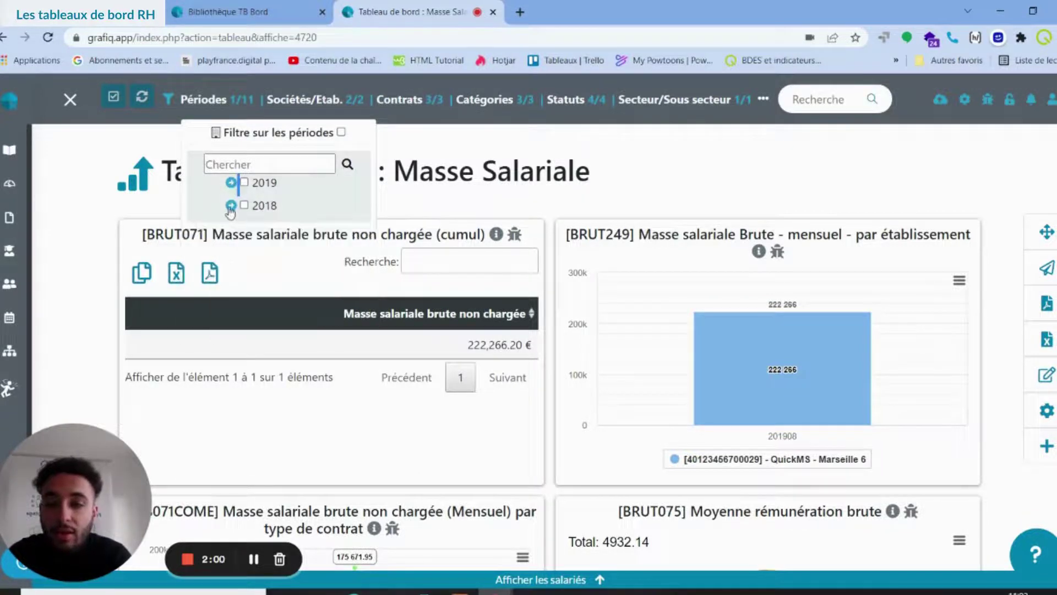
click(231, 206)
click(231, 206)
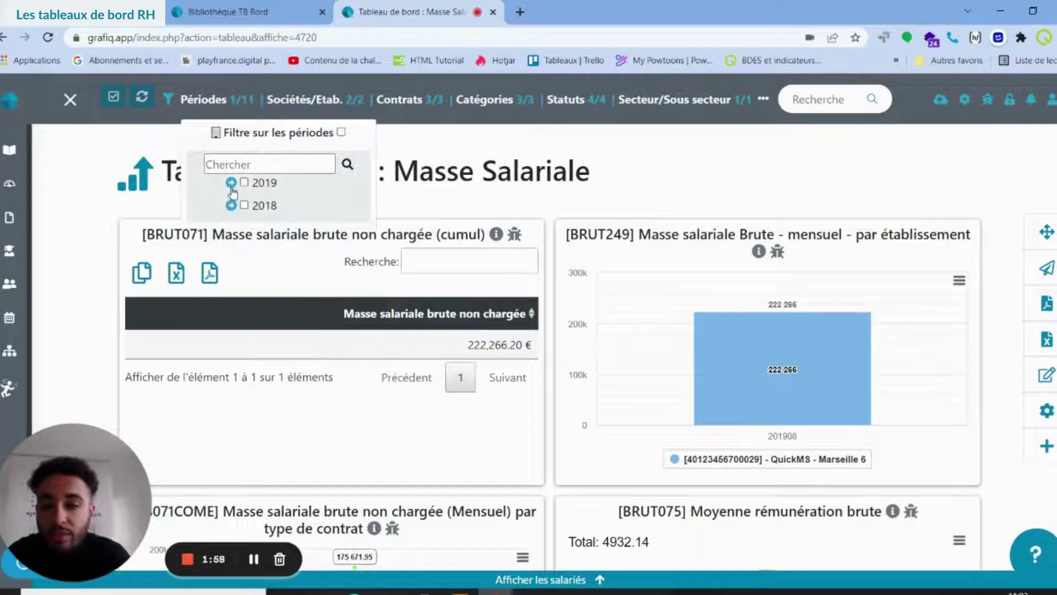
click(311, 114)
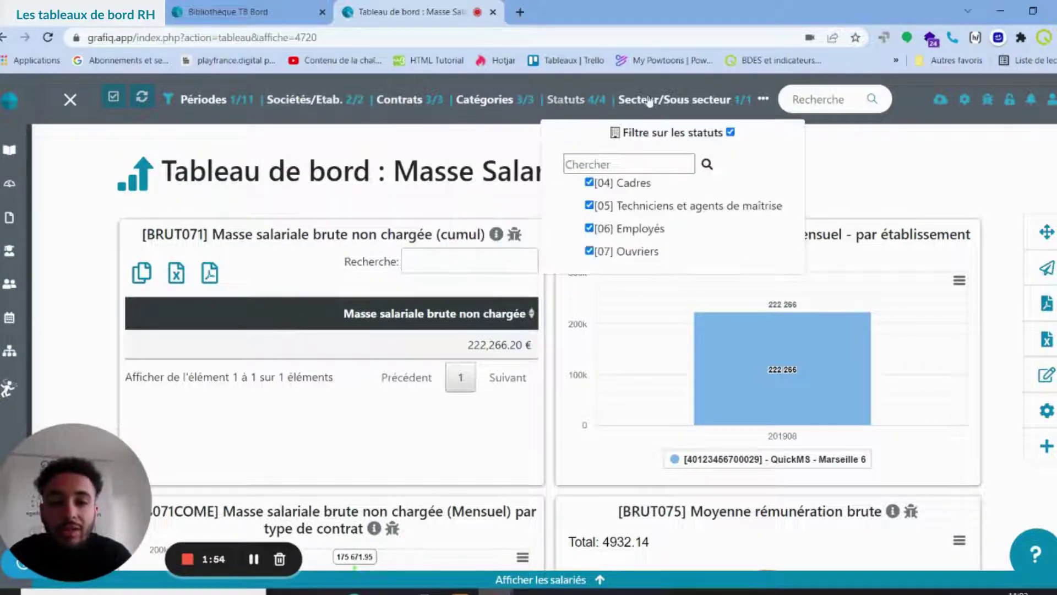
mouse_move(762, 99)
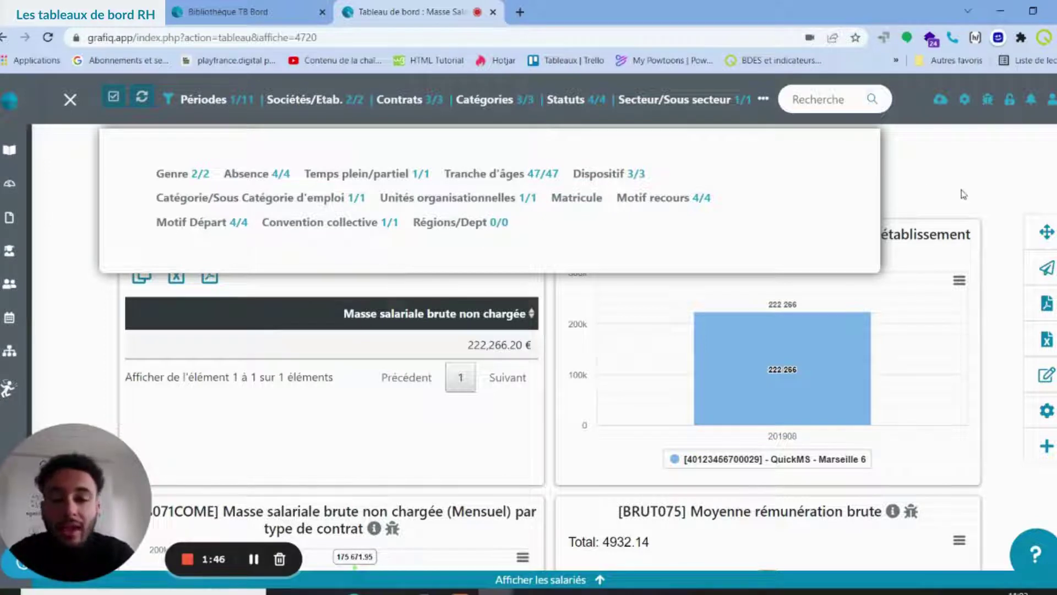
Add 201907 and 201906 to the periods selected in the Périodes filter under 2019
click(220, 100)
click(231, 183)
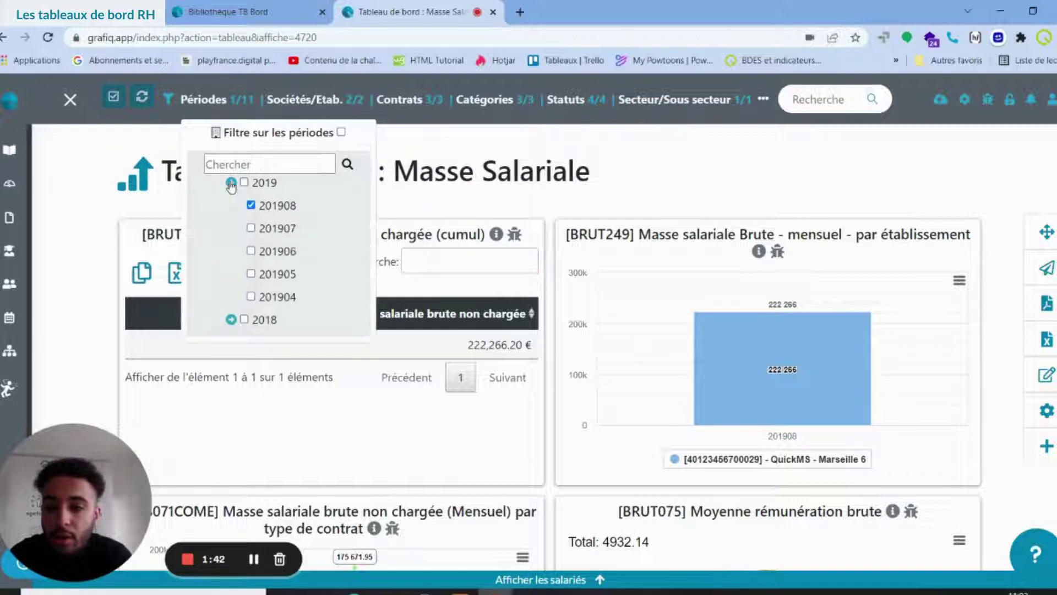
click(251, 228)
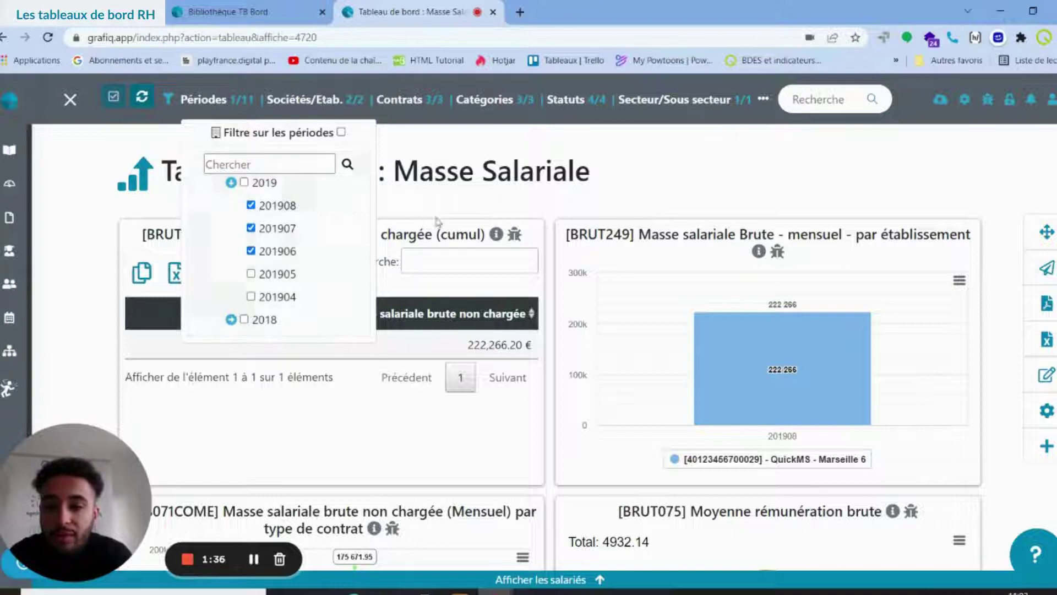
Exclude QuickMS Compagnie from the Sociétés/Etab. filter, keeping only QuickMS 2 selected
click(341, 102)
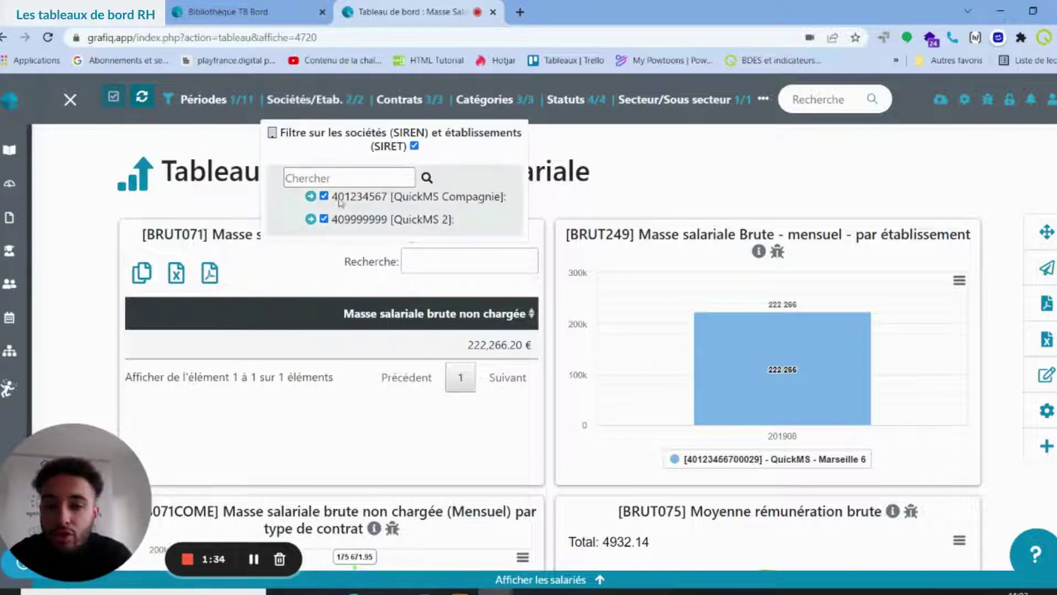
click(324, 196)
click(554, 197)
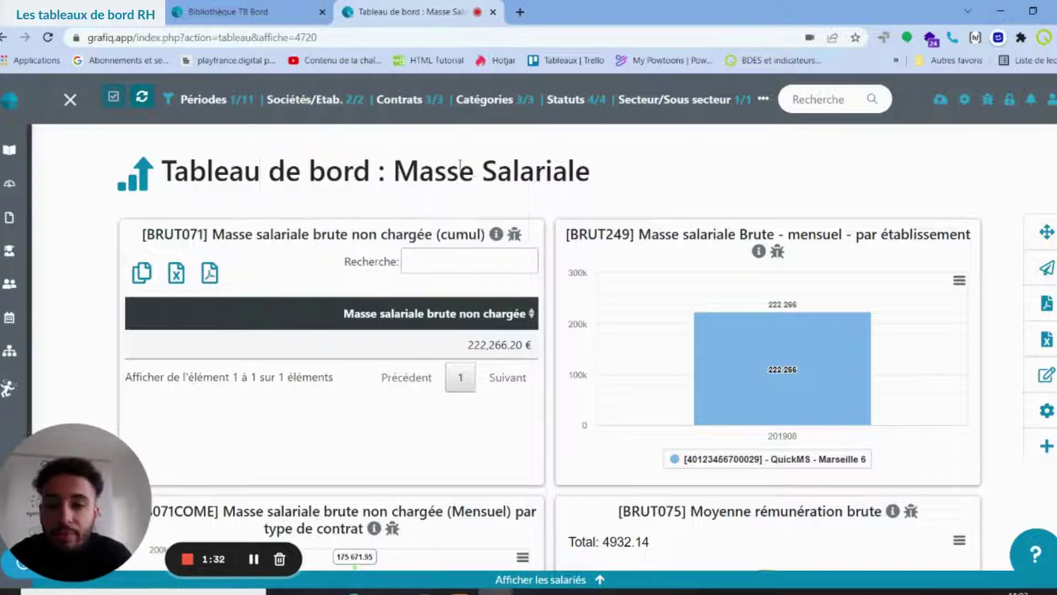
Restrict the Contrats filter to [01] CDI by clearing all contract types and selecting only that one
click(408, 99)
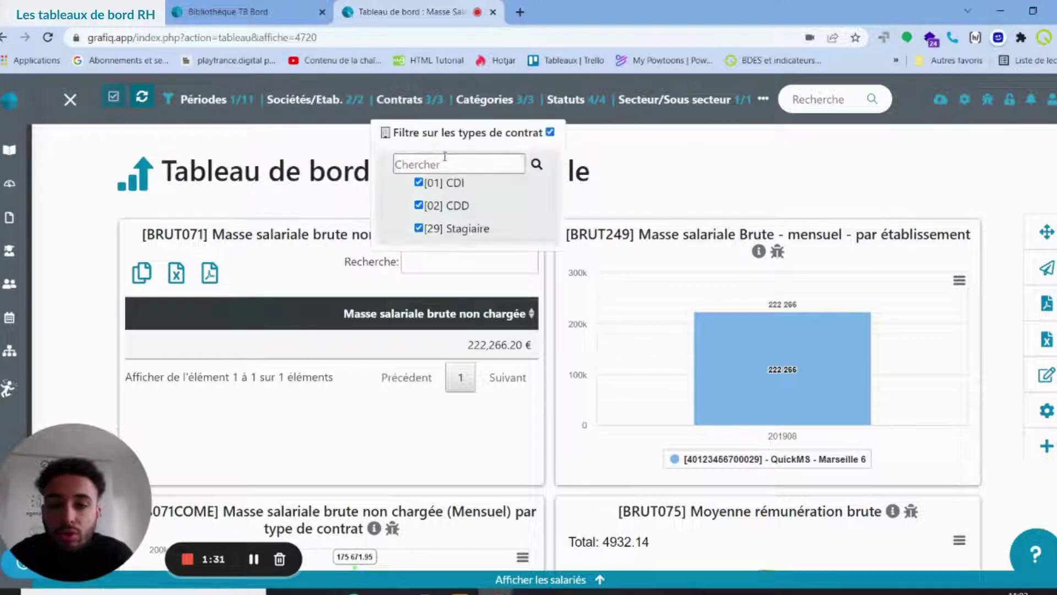
click(550, 132)
click(419, 183)
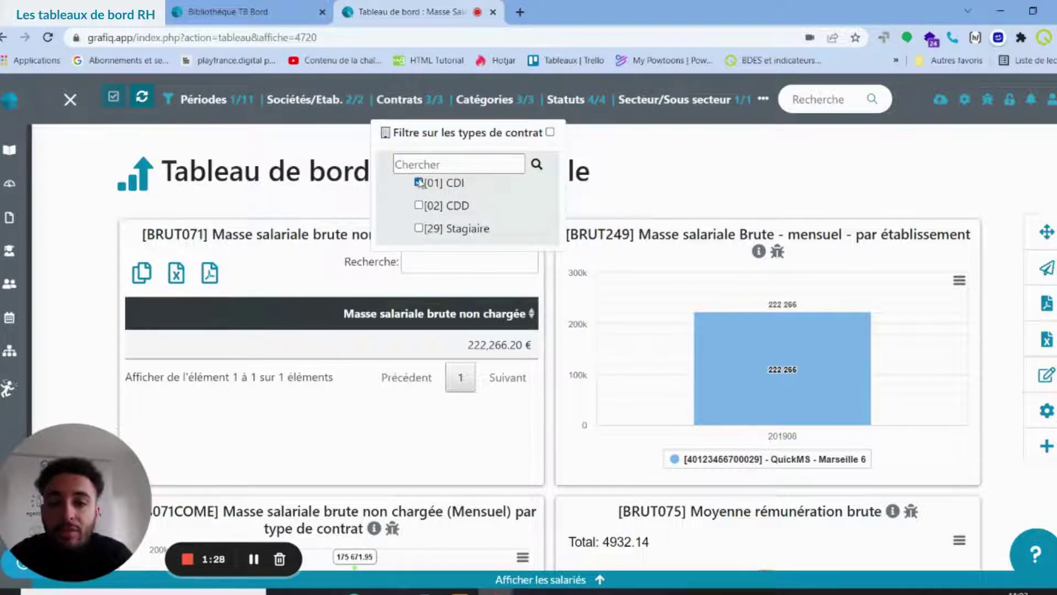
click(703, 177)
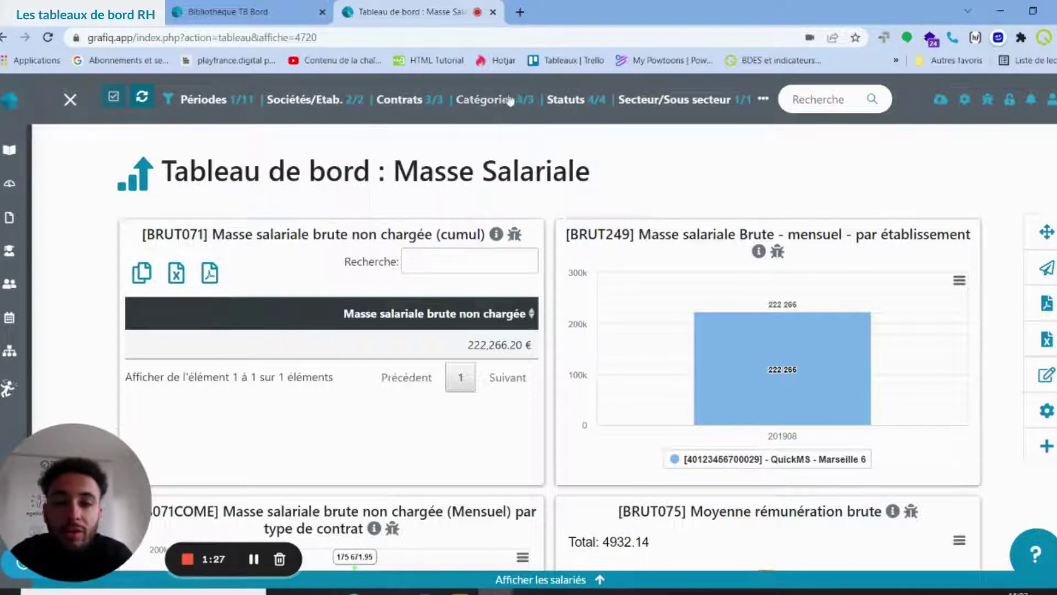
Check the additional filter criteria and refresh the dashboard with the selected period, company and contract filters
click(764, 100)
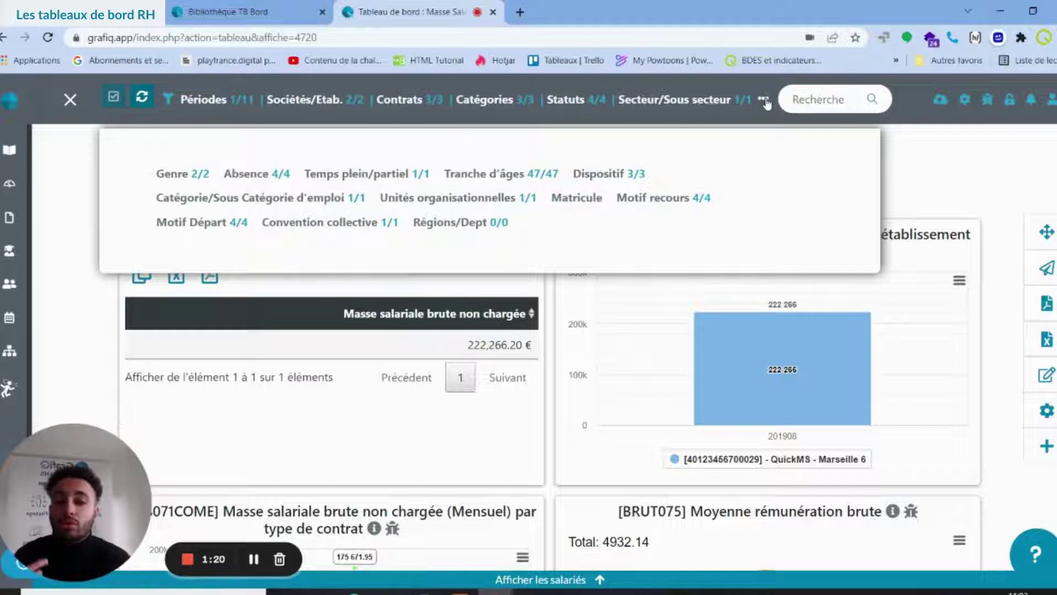
click(942, 159)
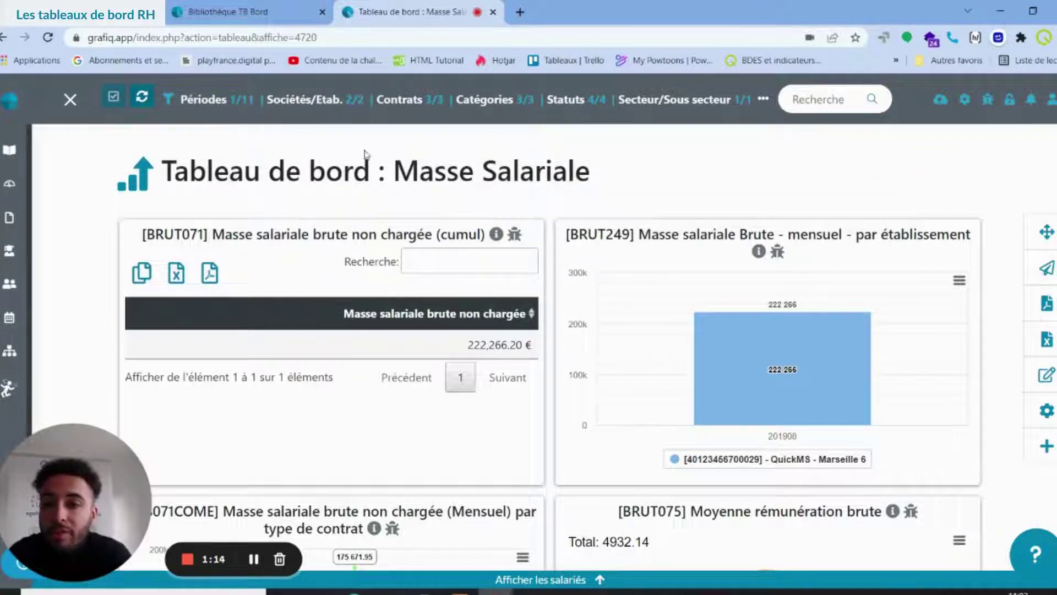
click(176, 102)
click(142, 99)
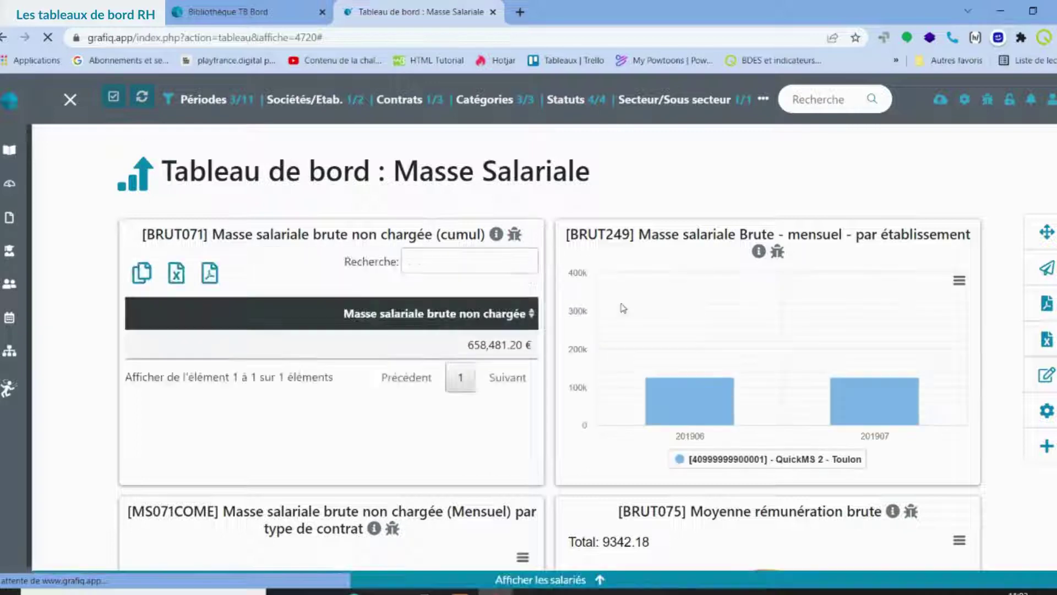
Examine the refreshed indicators and the employee details behind the 201906 bar of the BRUT249 chart, and hide the employee list
scroll(563, 381, down, 4)
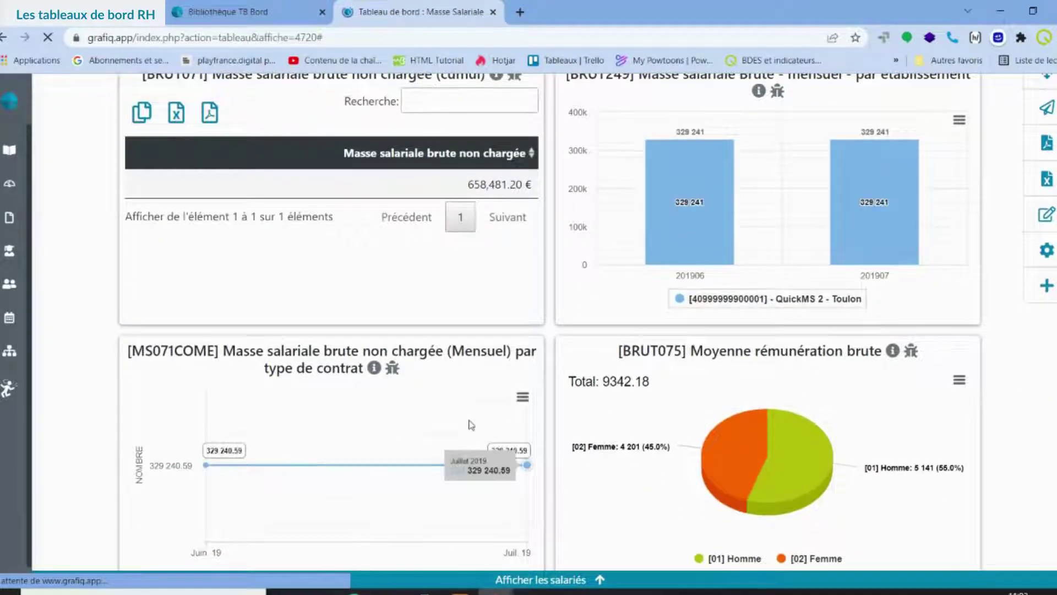
scroll(559, 366, up, 3)
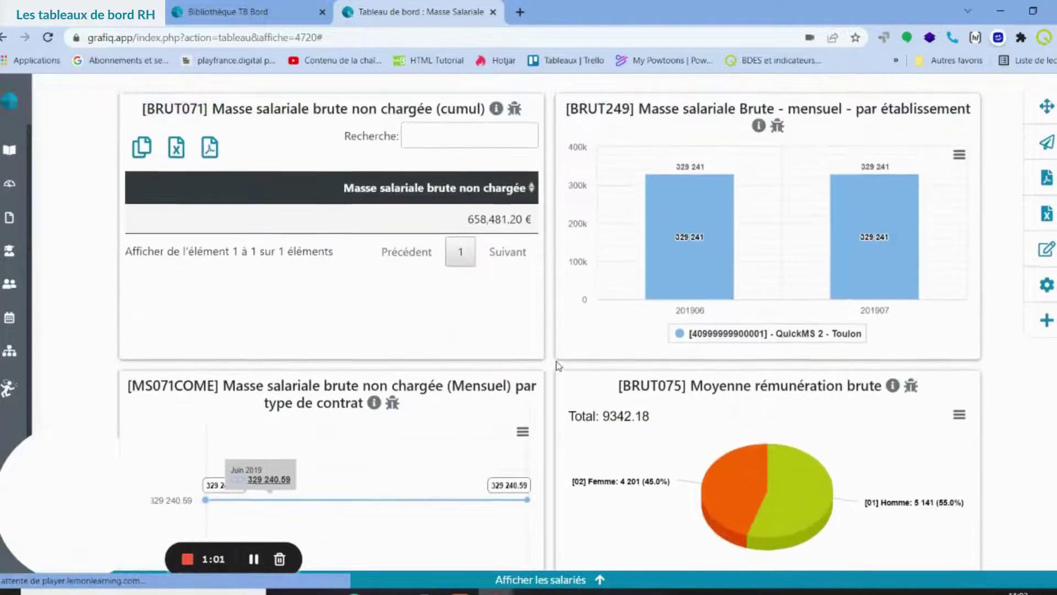
scroll(559, 366, up, 2)
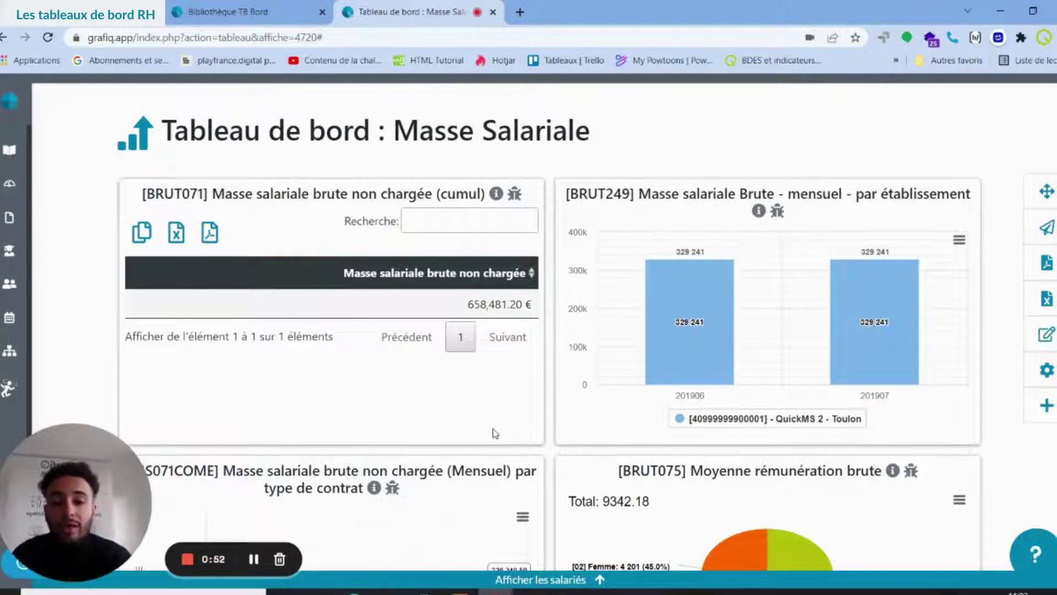
click(688, 332)
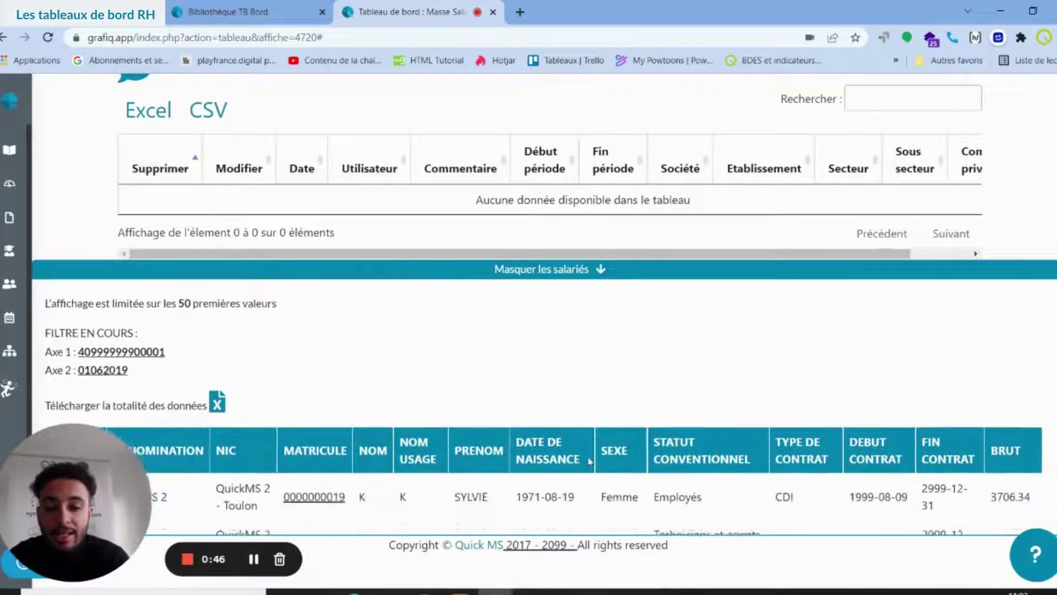
scroll(589, 461, down, 3)
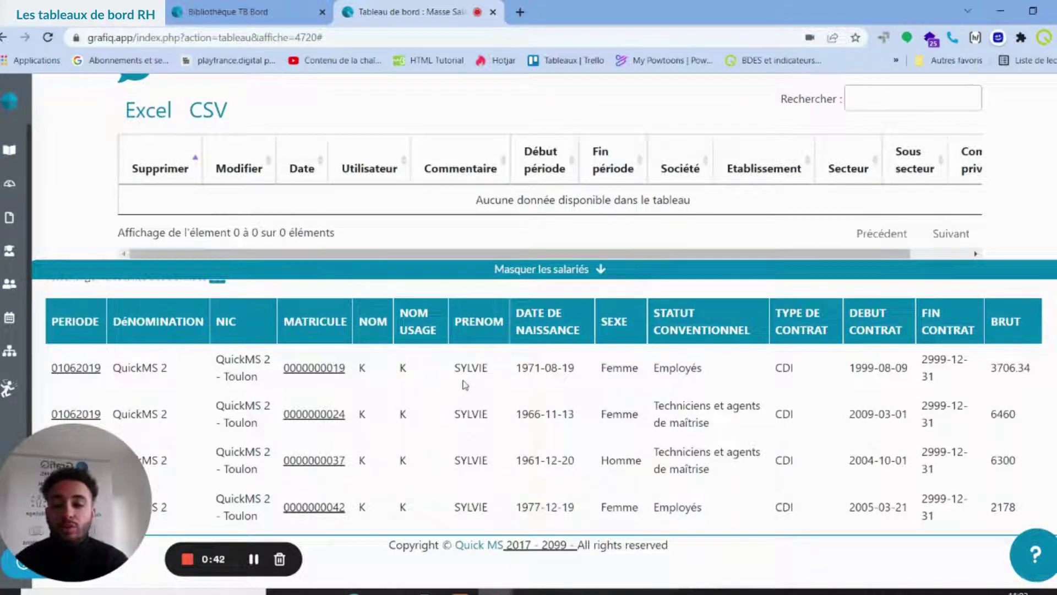
drag(472, 367, 479, 366)
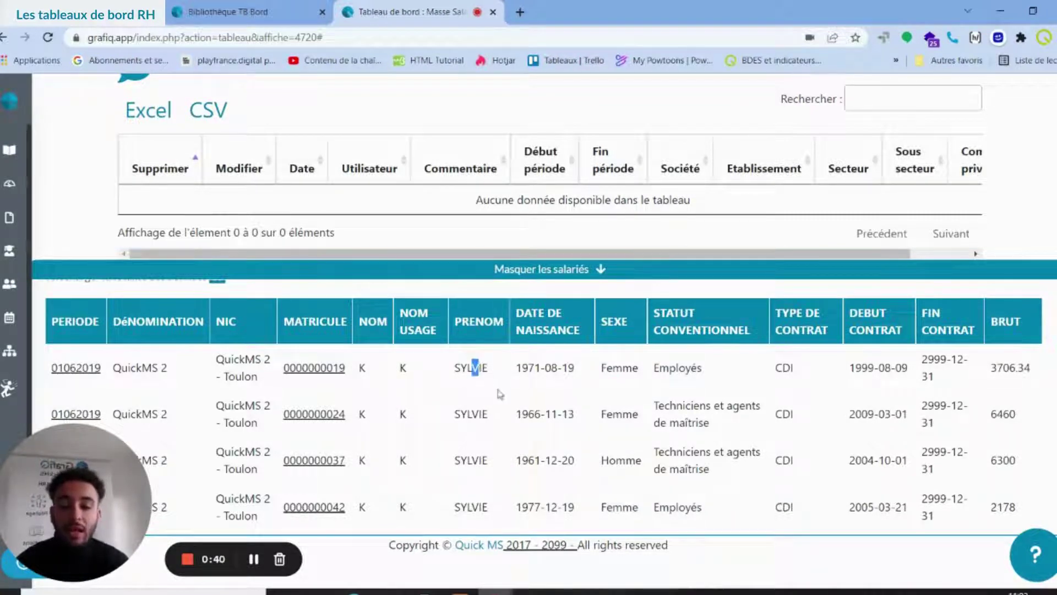
scroll(502, 397, down, 1)
scroll(502, 398, down, 1)
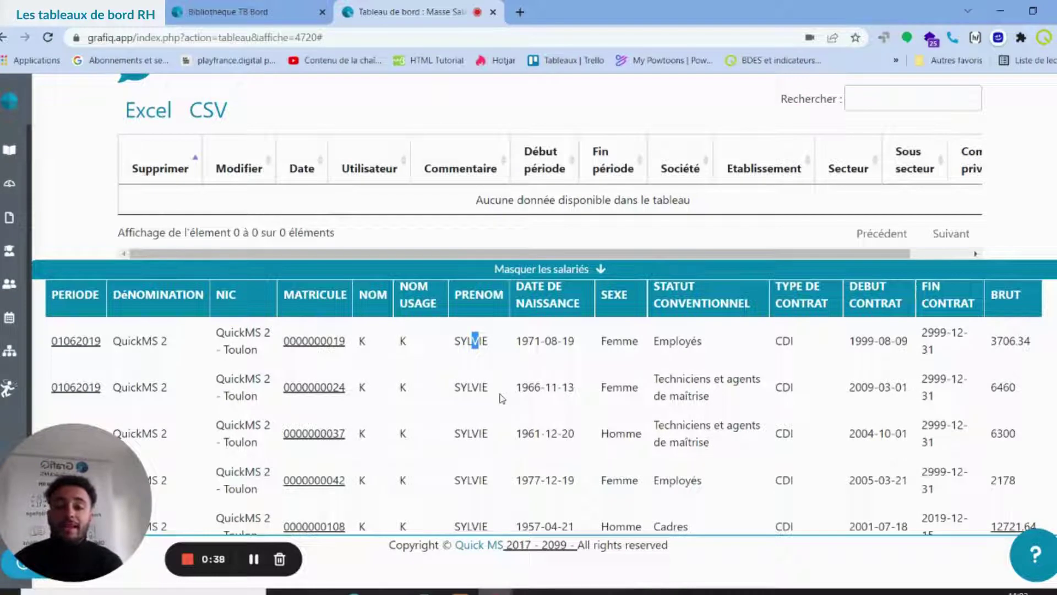
scroll(502, 398, up, 3)
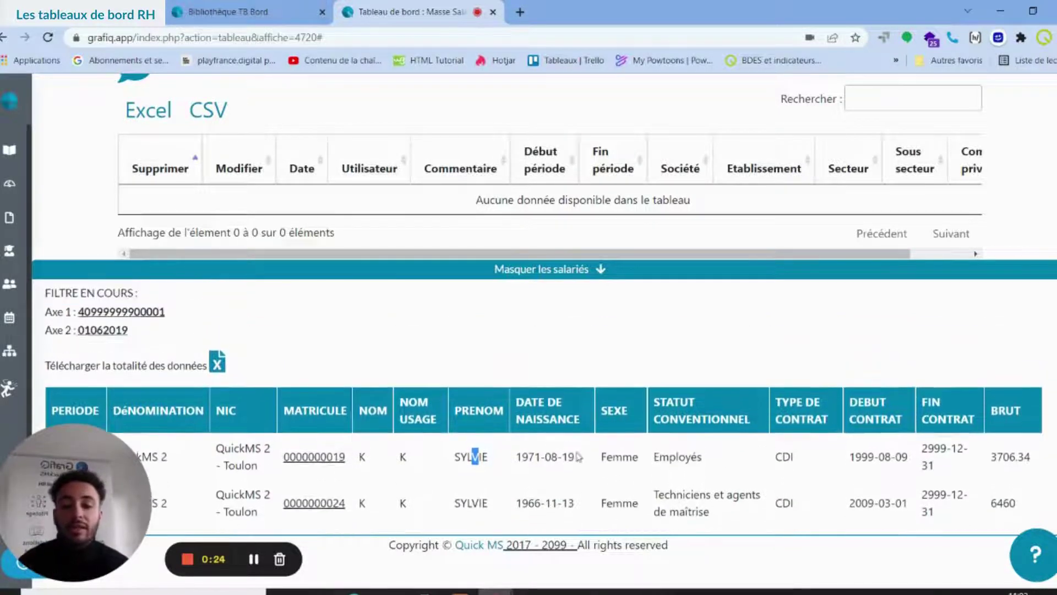
click(587, 269)
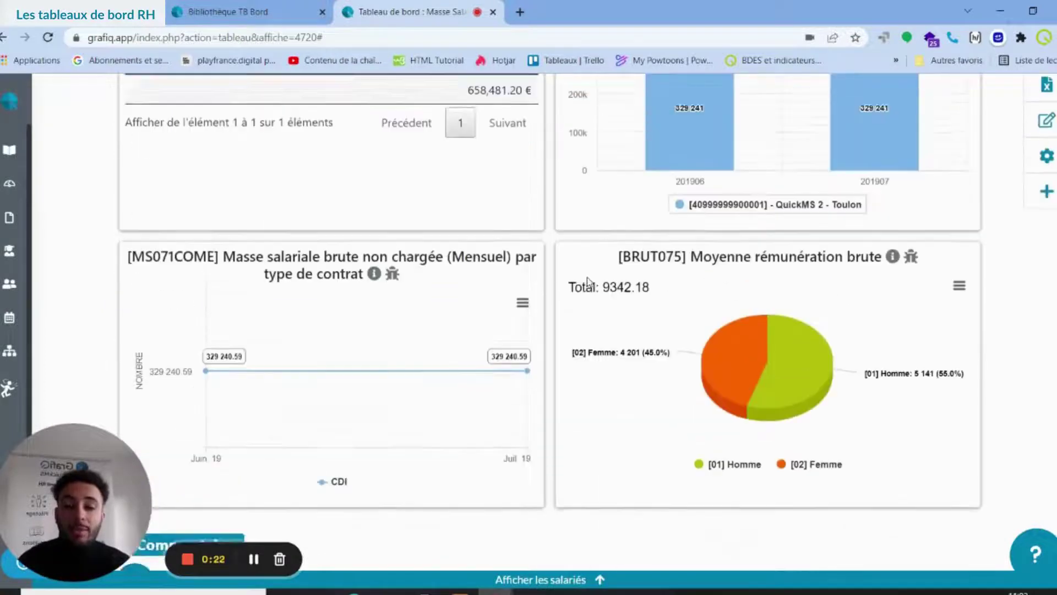